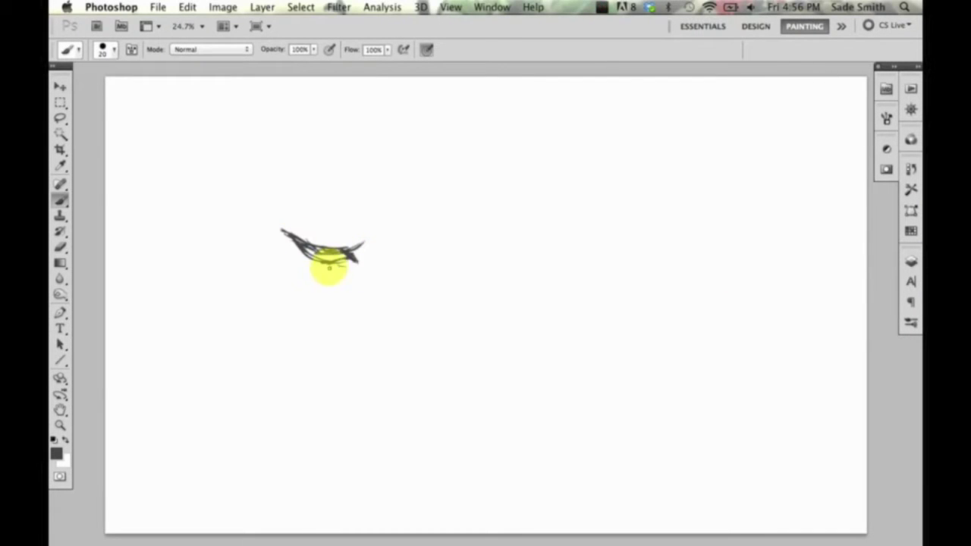
# - Draw both closed eyes' lash lines and the right brow, and sketch the nose bridge
pyautogui.moveTo(287, 232); pyautogui.dragTo(355, 258)
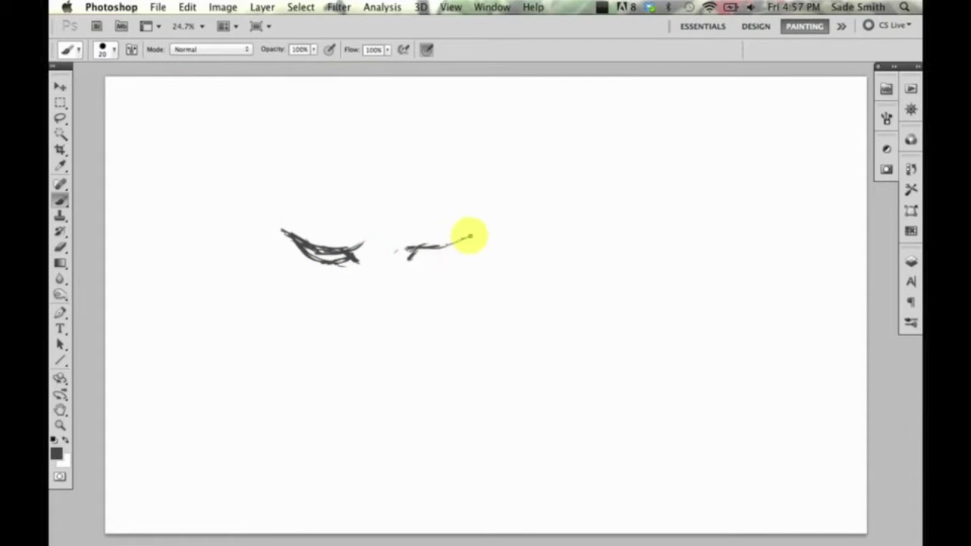
pyautogui.moveTo(402, 260); pyautogui.dragTo(471, 239)
pyautogui.moveTo(307, 218); pyautogui.dragTo(324, 227)
pyautogui.moveTo(402, 258); pyautogui.dragTo(480, 237)
pyautogui.moveTo(400, 230)
pyautogui.mouseDown()
pyautogui.moveTo(441, 217)
pyautogui.moveTo(416, 256)
pyautogui.mouseUp()
pyautogui.moveTo(365, 278)
pyautogui.mouseDown()
pyautogui.moveTo(369, 312)
pyautogui.moveTo(410, 309)
pyautogui.mouseUp()
# - Add the nostrils and mouth, outline both sides of the face and jaw, and draw the neck lines
pyautogui.moveTo(384, 349); pyautogui.dragTo(364, 356)
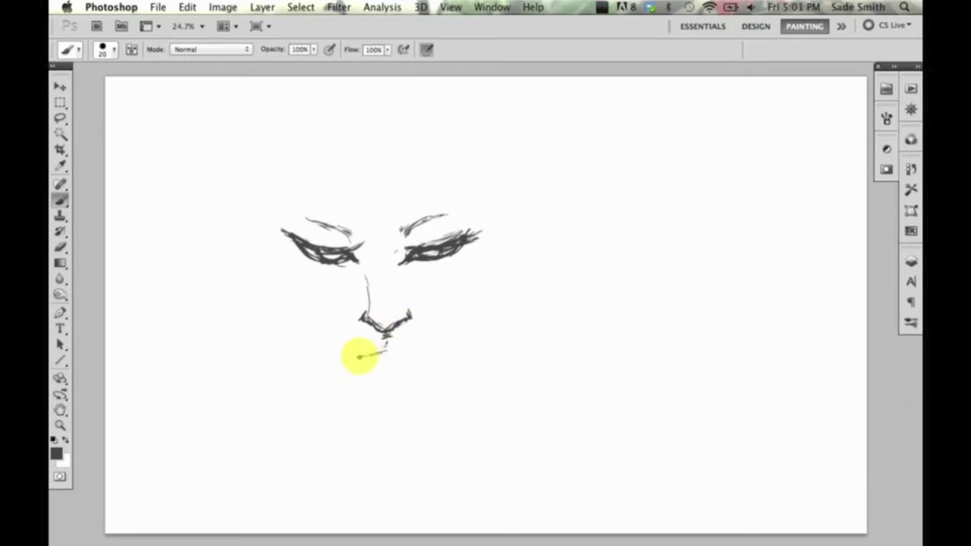
pyautogui.moveTo(269, 207)
pyautogui.mouseDown()
pyautogui.moveTo(353, 391)
pyautogui.moveTo(442, 389)
pyautogui.mouseUp()
pyautogui.moveTo(371, 410)
pyautogui.mouseDown()
pyautogui.moveTo(442, 388)
pyautogui.moveTo(478, 351)
pyautogui.mouseUp()
pyautogui.moveTo(345, 387); pyautogui.dragTo(363, 467)
pyautogui.moveTo(425, 399); pyautogui.dragTo(489, 286)
pyautogui.moveTo(452, 375); pyautogui.dragTo(470, 471)
pyautogui.moveTo(350, 387); pyautogui.dragTo(334, 491)
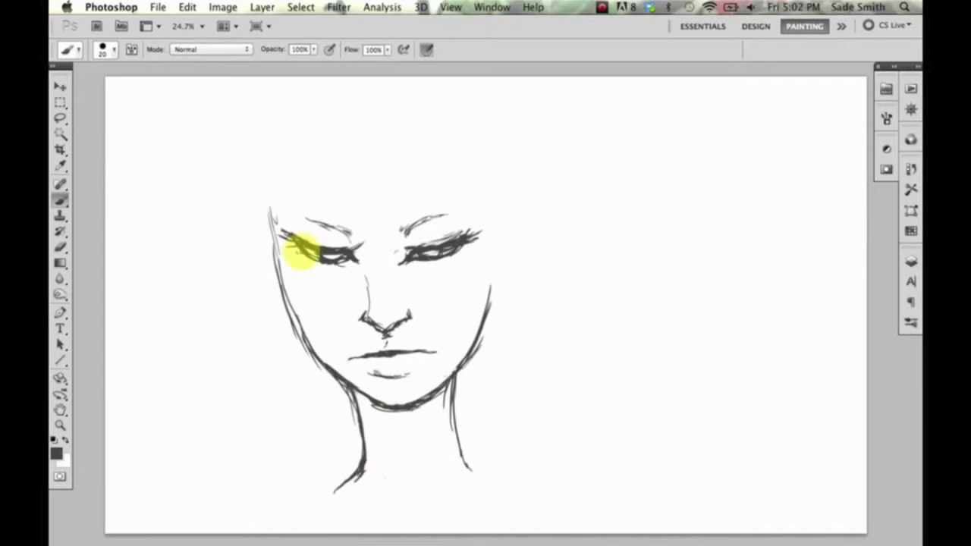
# - Add a brow and start swirling leafy strands left of the face, extending them down the left cheek
pyautogui.moveTo(400, 216); pyautogui.dragTo(471, 194)
pyautogui.moveTo(455, 375)
pyautogui.mouseDown()
pyautogui.moveTo(455, 427)
pyautogui.moveTo(356, 485)
pyautogui.mouseUp()
pyautogui.moveTo(209, 296)
pyautogui.mouseDown()
pyautogui.moveTo(252, 239)
pyautogui.moveTo(282, 310)
pyautogui.mouseUp()
pyautogui.moveTo(269, 243); pyautogui.dragTo(258, 334)
pyautogui.moveTo(326, 376); pyautogui.dragTo(380, 405)
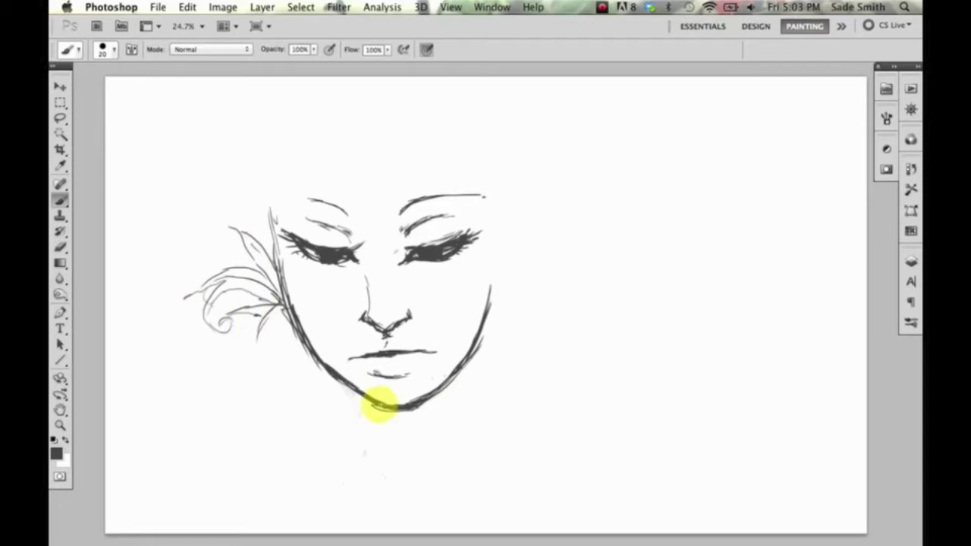
pyautogui.moveTo(239, 243); pyautogui.dragTo(276, 308)
pyautogui.moveTo(288, 311); pyautogui.dragTo(235, 374)
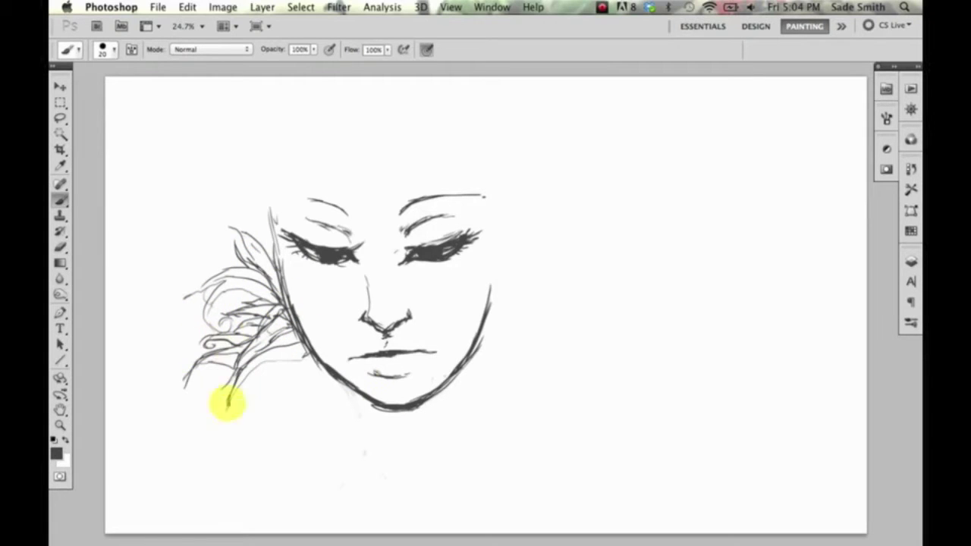
pyautogui.moveTo(310, 354); pyautogui.dragTo(287, 381)
# - Add tall leafy strands and fill out the collar on the left side
pyautogui.moveTo(277, 289); pyautogui.dragTo(255, 209)
pyautogui.moveTo(250, 262); pyautogui.dragTo(182, 281)
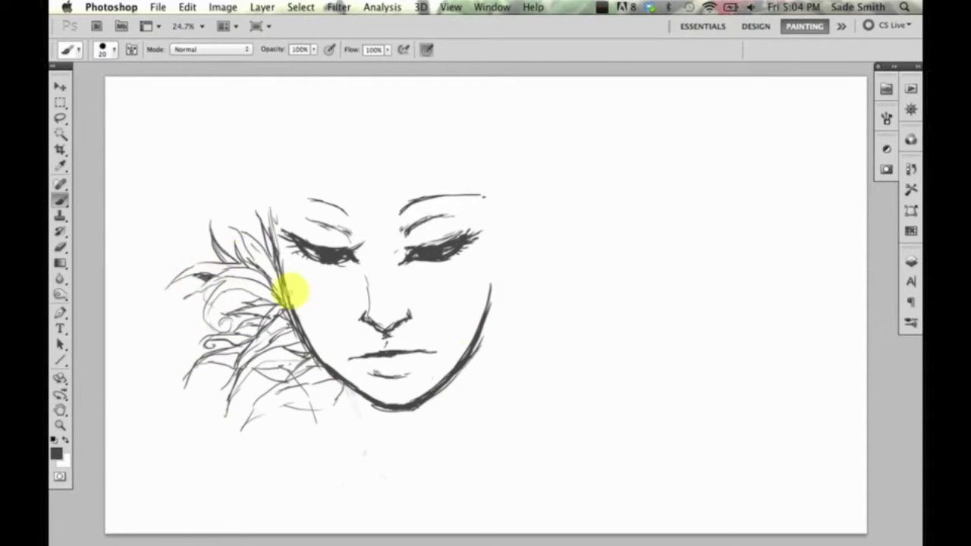
pyautogui.moveTo(349, 380); pyautogui.dragTo(275, 458)
pyautogui.moveTo(269, 258); pyautogui.dragTo(243, 199)
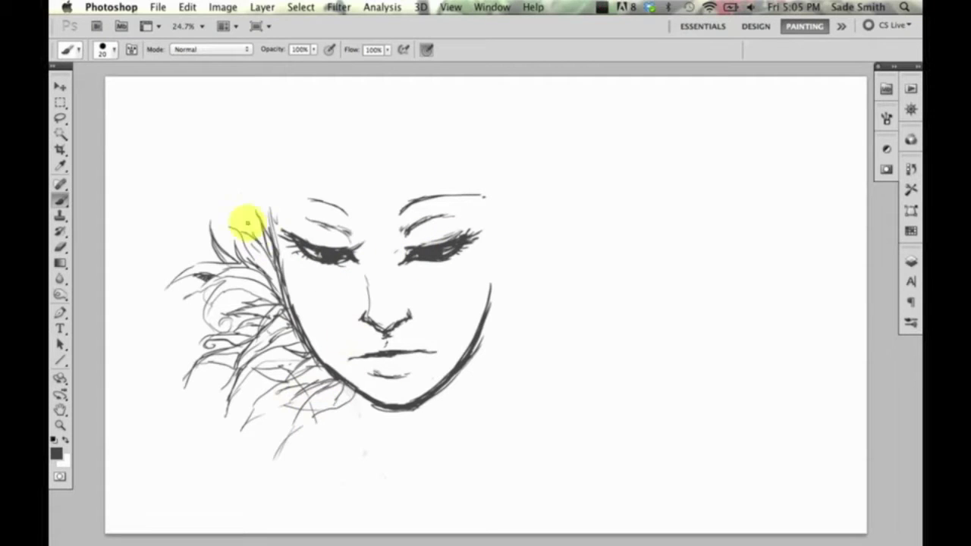
pyautogui.moveTo(251, 296); pyautogui.dragTo(170, 326)
pyautogui.moveTo(357, 396); pyautogui.dragTo(319, 442)
pyautogui.moveTo(299, 314); pyautogui.dragTo(277, 260)
pyautogui.moveTo(326, 375); pyautogui.dragTo(262, 227)
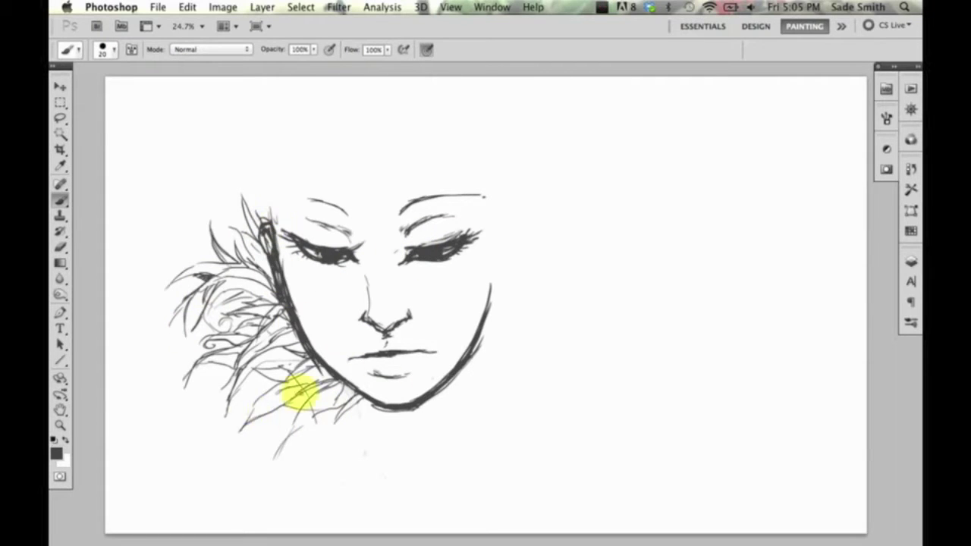
# - Add leafy strands beneath the chin, then try white paint over the lashes and undo it
pyautogui.moveTo(388, 425); pyautogui.dragTo(390, 464)
pyautogui.moveTo(368, 383)
pyautogui.mouseDown()
pyautogui.moveTo(326, 448)
pyautogui.moveTo(320, 482)
pyautogui.mouseUp()
pyautogui.press('x')
pyautogui.moveTo(445, 260); pyautogui.dragTo(458, 245)
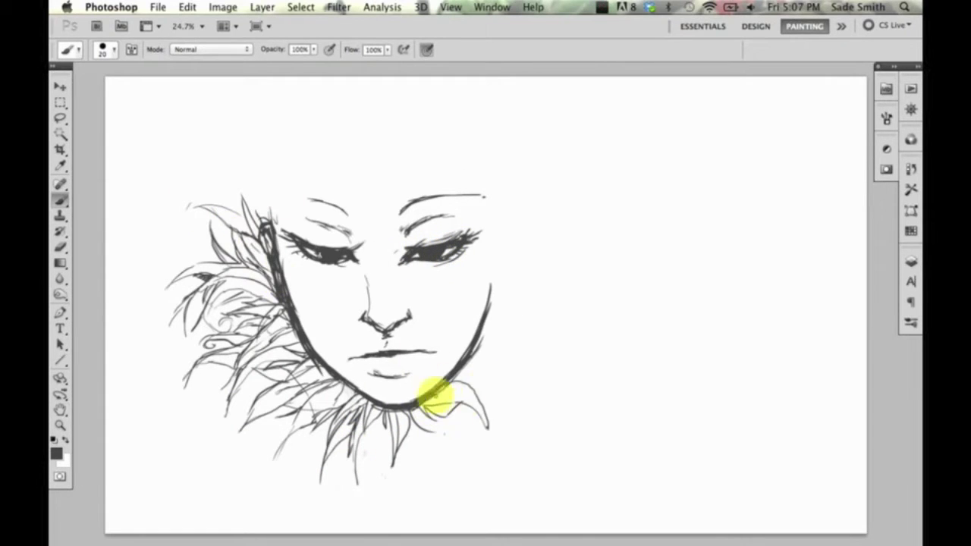
pyautogui.press('x')
pyautogui.moveTo(332, 252); pyautogui.dragTo(344, 254)
pyautogui.hotkey('ctrl', 'z')
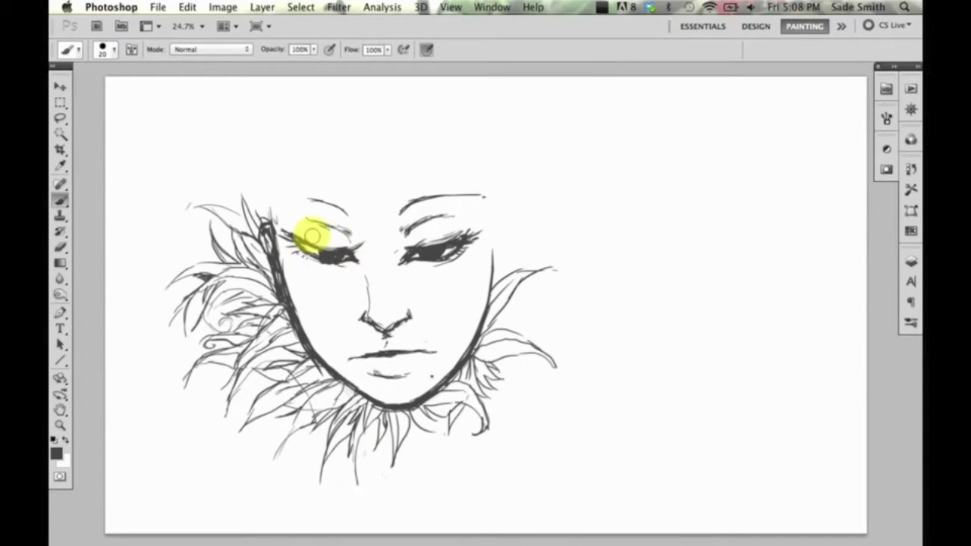
# - Thicken the mouth line and sketch hair strands across the top of the head
pyautogui.moveTo(350, 354); pyautogui.dragTo(425, 349)
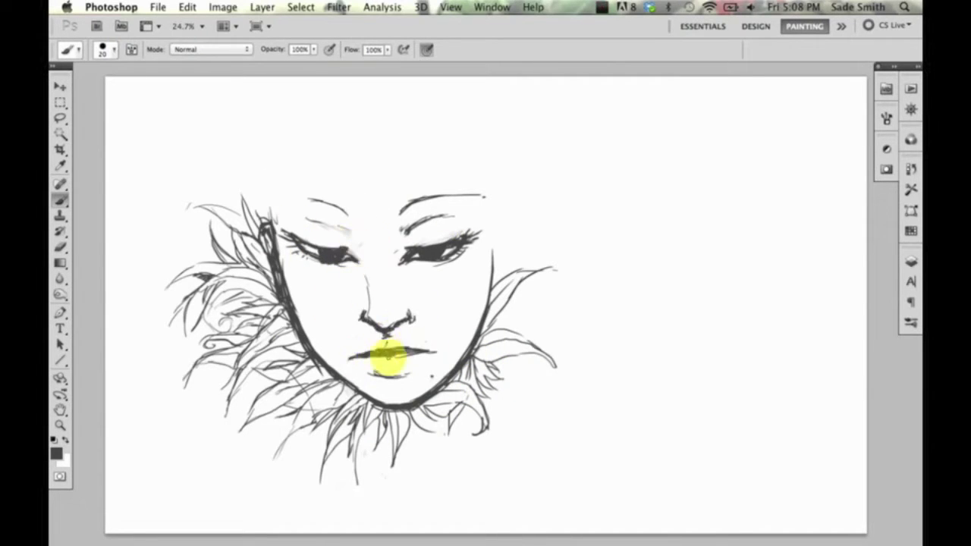
pyautogui.moveTo(273, 222)
pyautogui.mouseDown()
pyautogui.moveTo(251, 158)
pyautogui.moveTo(262, 144)
pyautogui.mouseUp()
pyautogui.moveTo(307, 165); pyautogui.dragTo(499, 250)
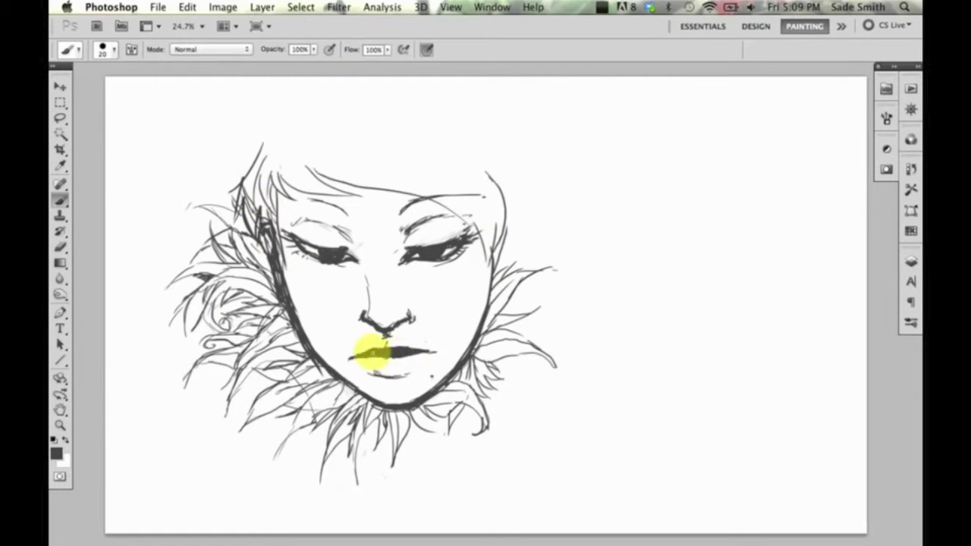
pyautogui.moveTo(265, 185); pyautogui.dragTo(299, 86)
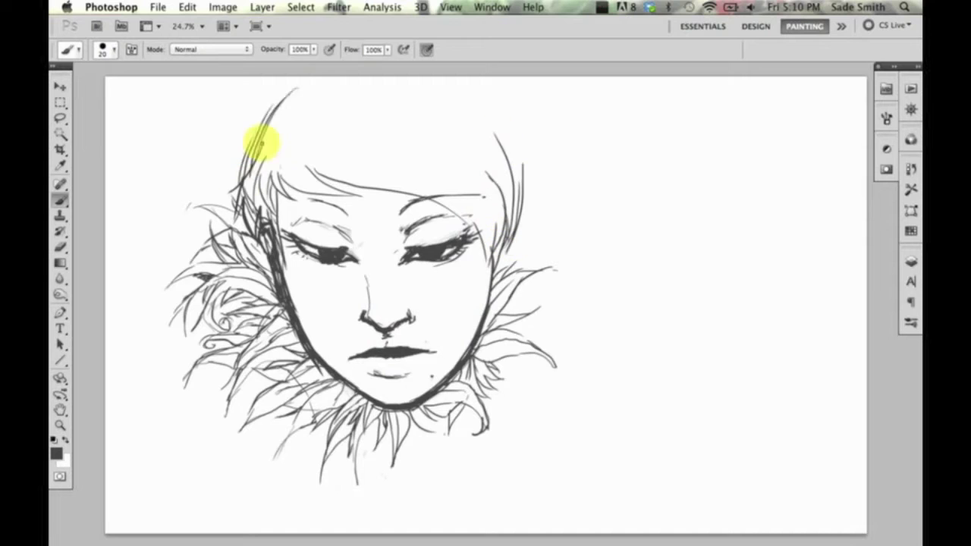
pyautogui.moveTo(309, 162); pyautogui.dragTo(383, 190)
# - Add right-side strands and a curl, more top hair strands, and light grey shading above the right eye
pyautogui.moveTo(501, 262); pyautogui.dragTo(561, 199)
pyautogui.moveTo(505, 319); pyautogui.dragTo(592, 334)
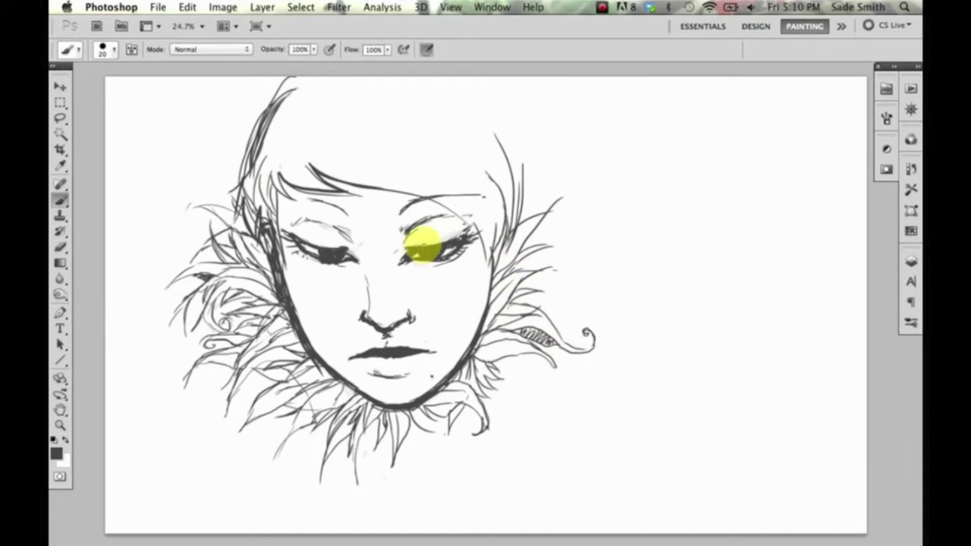
pyautogui.moveTo(510, 357); pyautogui.dragTo(518, 372)
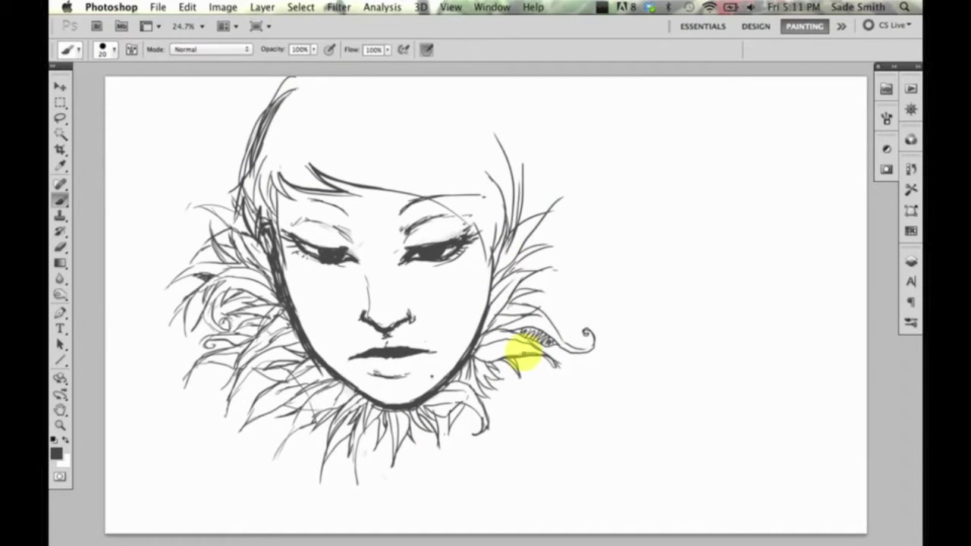
pyautogui.moveTo(288, 80); pyautogui.dragTo(249, 104)
pyautogui.moveTo(522, 209); pyautogui.dragTo(497, 149)
pyautogui.moveTo(402, 230); pyautogui.dragTo(464, 223)
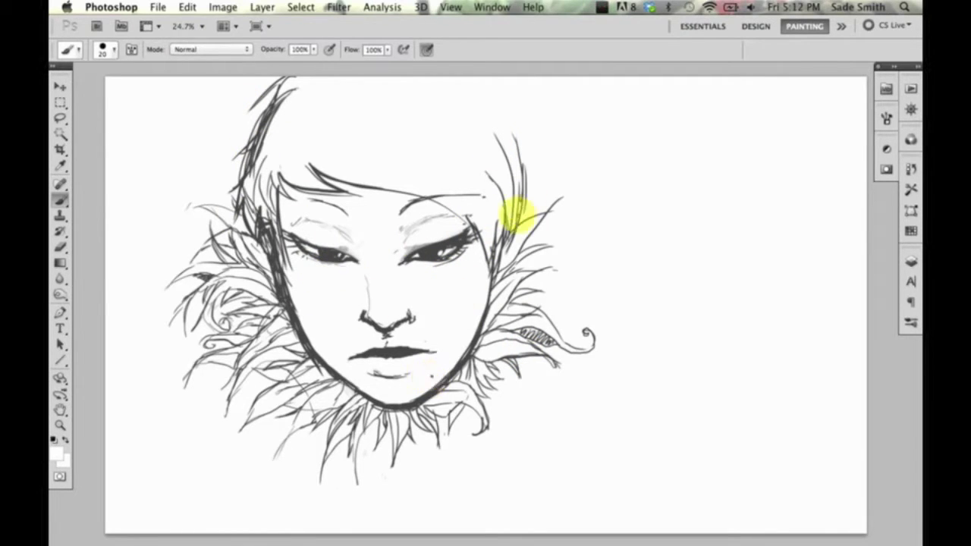
pyautogui.hotkey('ctrl', '+')
pyautogui.hotkey('ctrl', '+')
# - Ink the lower right feather out to its curl and paint out the hatching inside it
pyautogui.moveTo(375, 297); pyautogui.dragTo(537, 448)
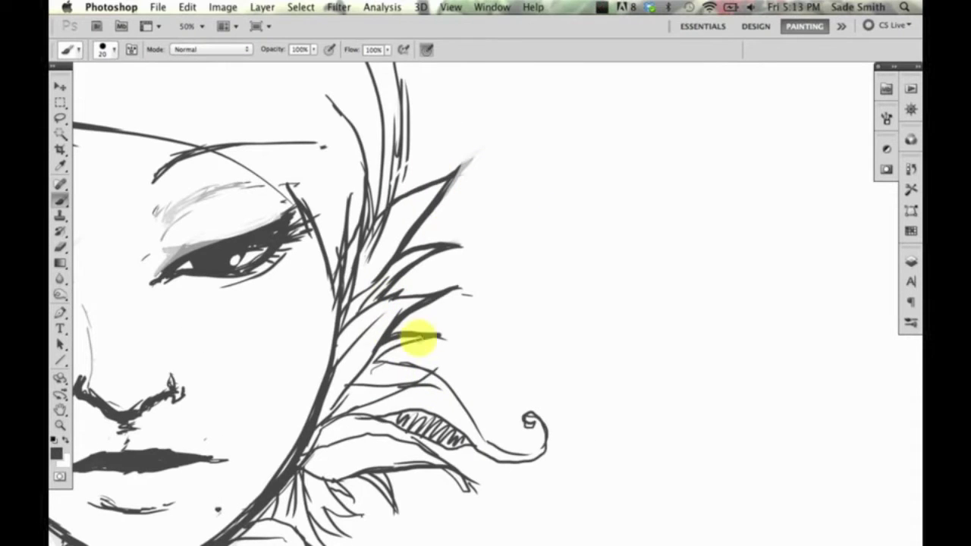
pyautogui.moveTo(455, 442)
pyautogui.mouseDown()
pyautogui.moveTo(423, 428)
pyautogui.moveTo(435, 447)
pyautogui.mouseUp()
pyautogui.moveTo(232, 353); pyautogui.dragTo(592, 288)
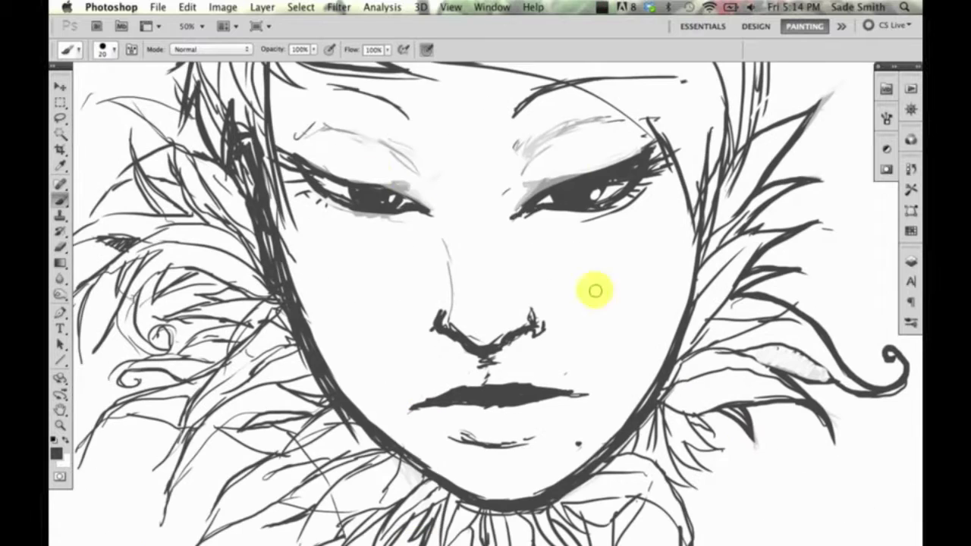
pyautogui.press('x')
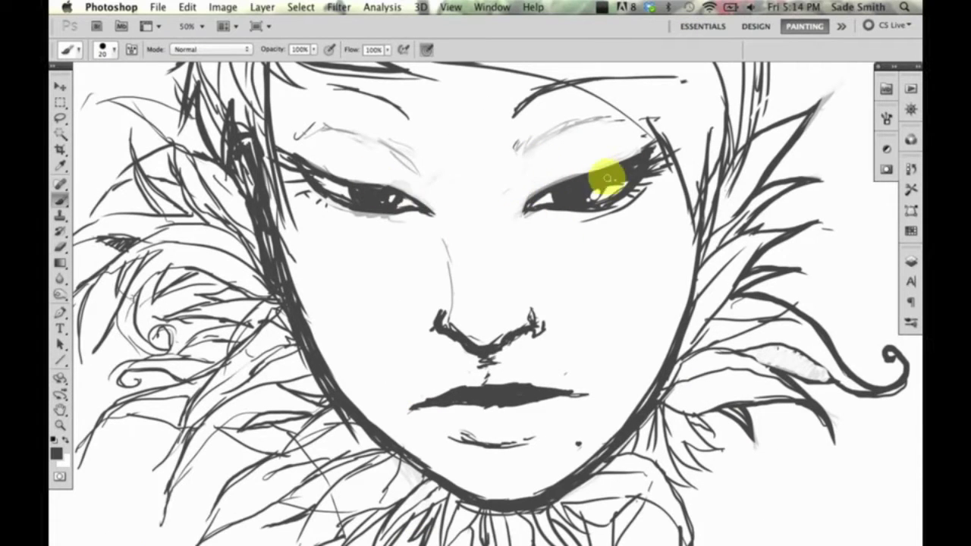
pyautogui.press('x')
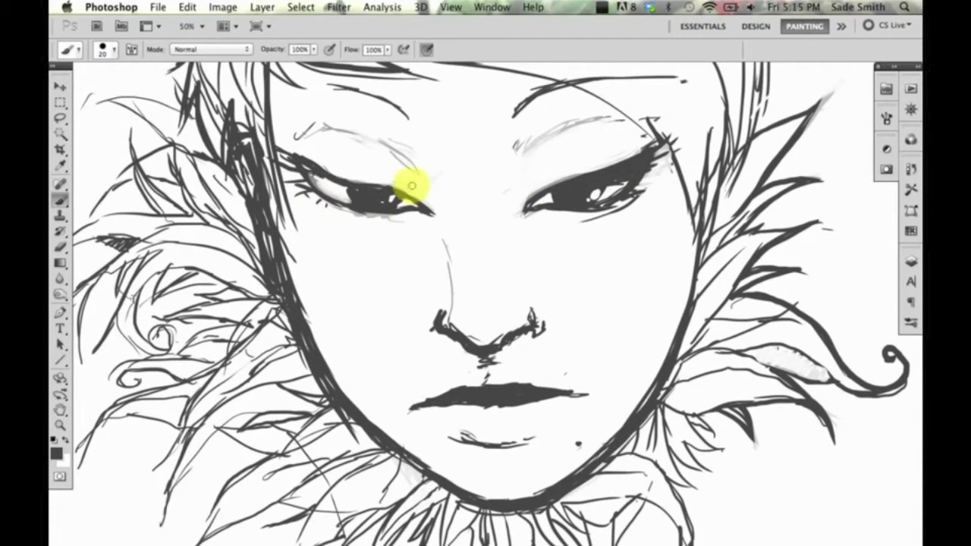
pyautogui.scroll(5, 531, 334)
pyautogui.scroll(-6, 559, 293)
pyautogui.rightClick(537, 269)
pyautogui.press('Escape')
pyautogui.press('super+0')
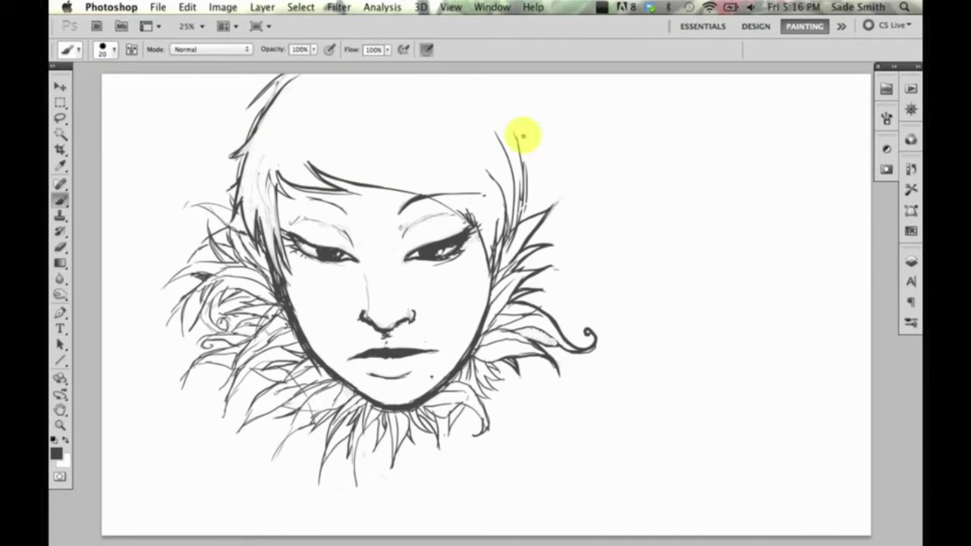
# - Ink bolder strands in the hair left of the forehead
pyautogui.moveTo(262, 163); pyautogui.dragTo(279, 228)
pyautogui.press('super+equal')
pyautogui.moveTo(228, 257); pyautogui.dragTo(318, 227)
pyautogui.moveTo(308, 120)
pyautogui.mouseDown()
pyautogui.moveTo(243, 243)
pyautogui.moveTo(256, 329)
pyautogui.moveTo(317, 375)
pyautogui.mouseUp()
# - Ink the collar strands beneath the chin and thicken the left strands beside the neck
pyautogui.scroll(-5, 618, 281)
pyautogui.hscroll(3, 618, 281)
pyautogui.scroll(-2, 405, 310)
pyautogui.moveTo(448, 262); pyautogui.dragTo(425, 398)
pyautogui.moveTo(535, 270)
pyautogui.mouseDown()
pyautogui.moveTo(487, 370)
pyautogui.moveTo(466, 303)
pyautogui.mouseUp()
pyautogui.moveTo(386, 258); pyautogui.dragTo(419, 384)
pyautogui.moveTo(425, 295); pyautogui.dragTo(346, 386)
pyautogui.moveTo(394, 250)
pyautogui.mouseDown()
pyautogui.moveTo(340, 334)
pyautogui.moveTo(284, 300)
pyautogui.mouseUp()
pyautogui.moveTo(280, 239); pyautogui.dragTo(189, 287)
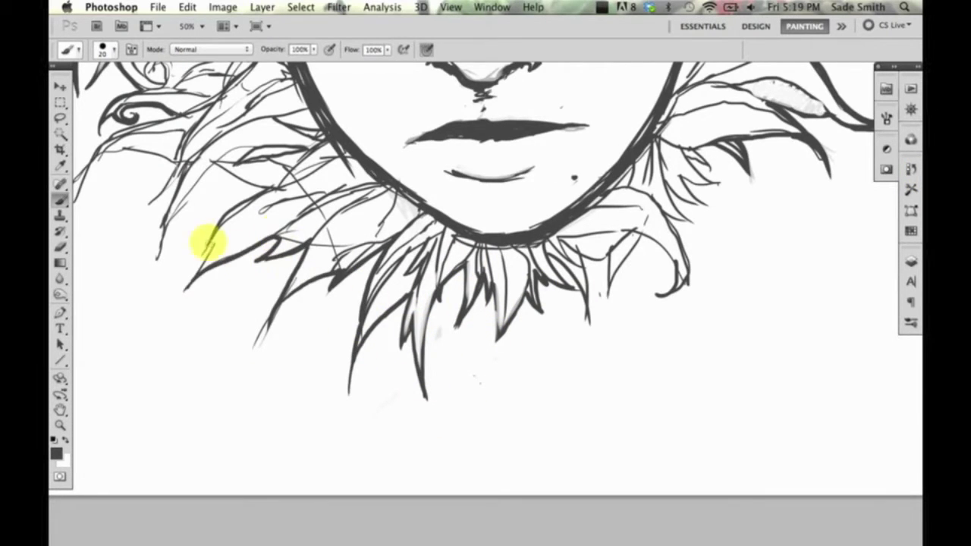
pyautogui.moveTo(212, 163); pyautogui.dragTo(275, 188)
pyautogui.hotkey('ctrl', 'z')
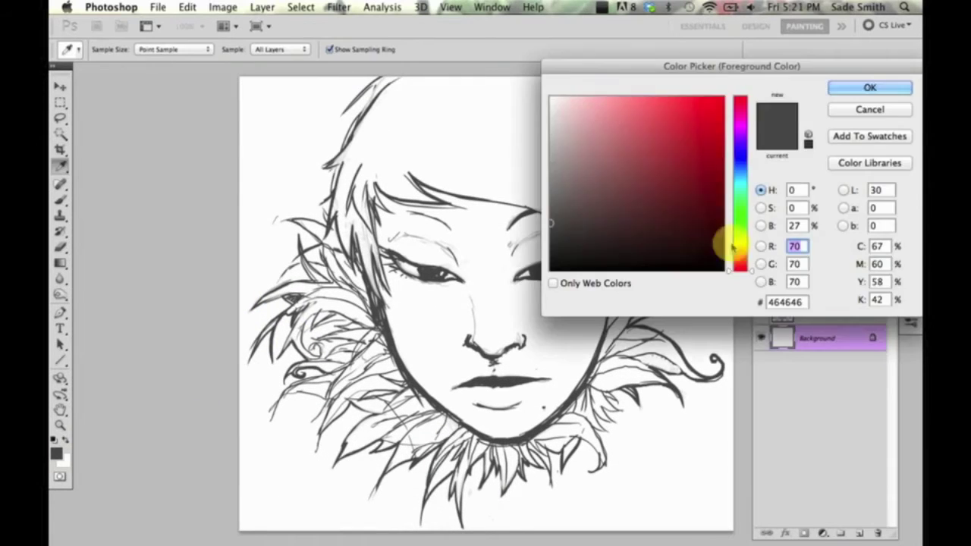
# - Brush a beige skin tone over the face on Layer 2
pyautogui.moveTo(526, 273)
pyautogui.mouseDown()
pyautogui.moveTo(574, 347)
pyautogui.moveTo(488, 342)
pyautogui.moveTo(538, 235)
pyautogui.moveTo(465, 402)
pyautogui.mouseUp()
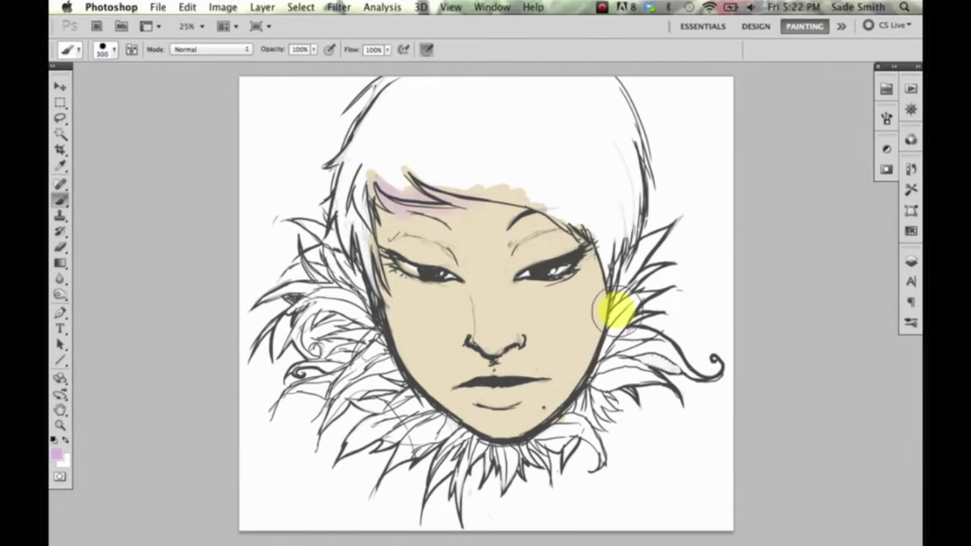
# - Brush lilac along the fringe, face edges and eyelids, and lighten the cheeks and nose
pyautogui.moveTo(613, 310); pyautogui.dragTo(433, 231)
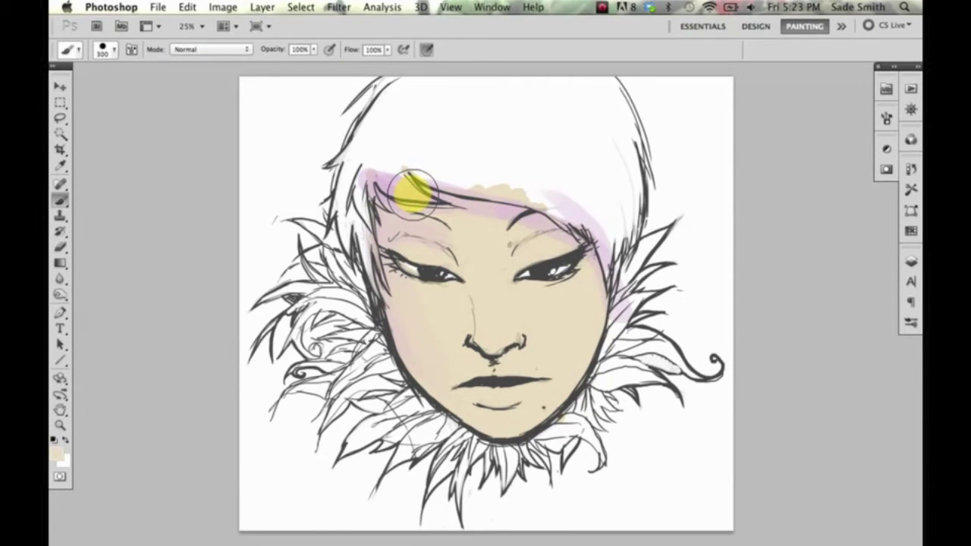
pyautogui.moveTo(434, 211)
pyautogui.mouseDown()
pyautogui.moveTo(498, 418)
pyautogui.moveTo(531, 250)
pyautogui.mouseUp()
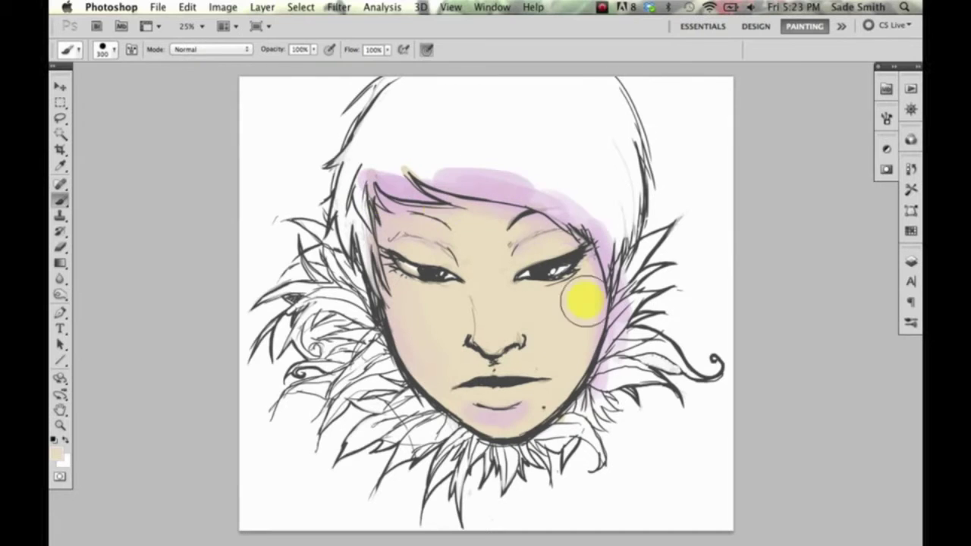
pyautogui.moveTo(399, 265)
pyautogui.mouseDown()
pyautogui.moveTo(513, 243)
pyautogui.moveTo(584, 282)
pyautogui.mouseUp()
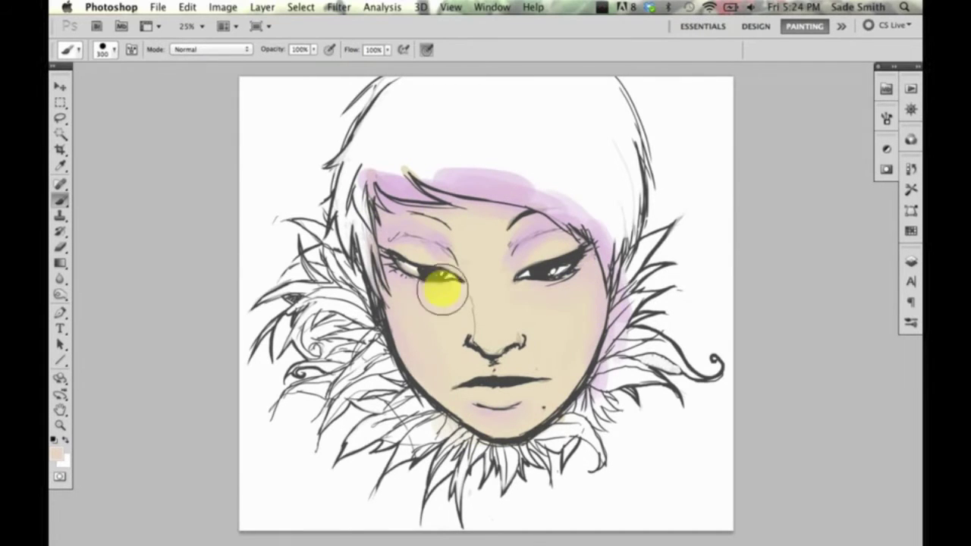
pyautogui.moveTo(551, 306); pyautogui.dragTo(548, 280)
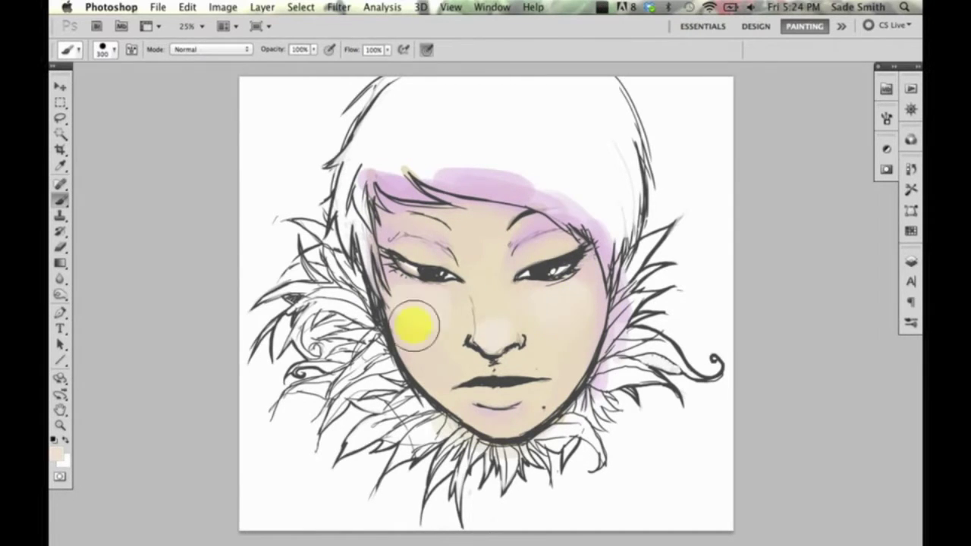
pyautogui.click(553, 243)
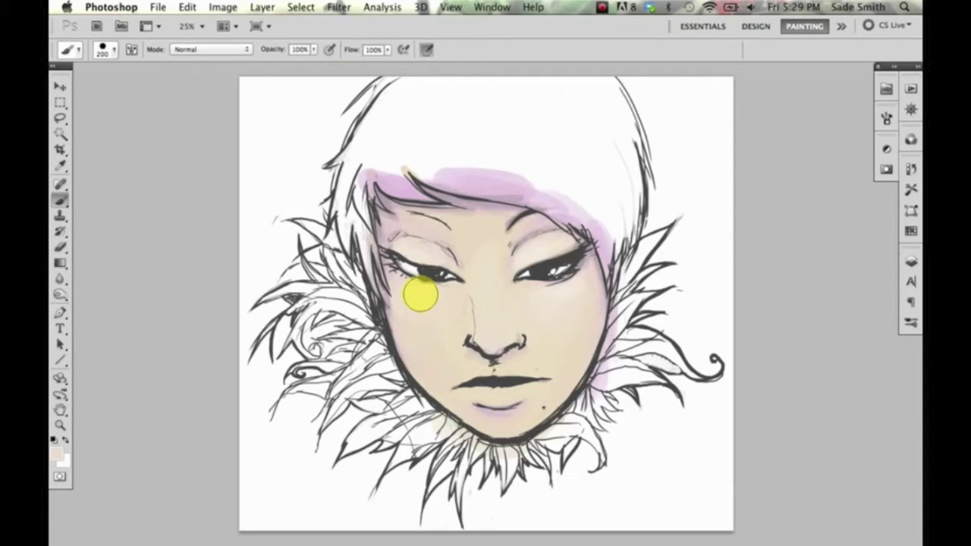
pyautogui.click(57, 453)
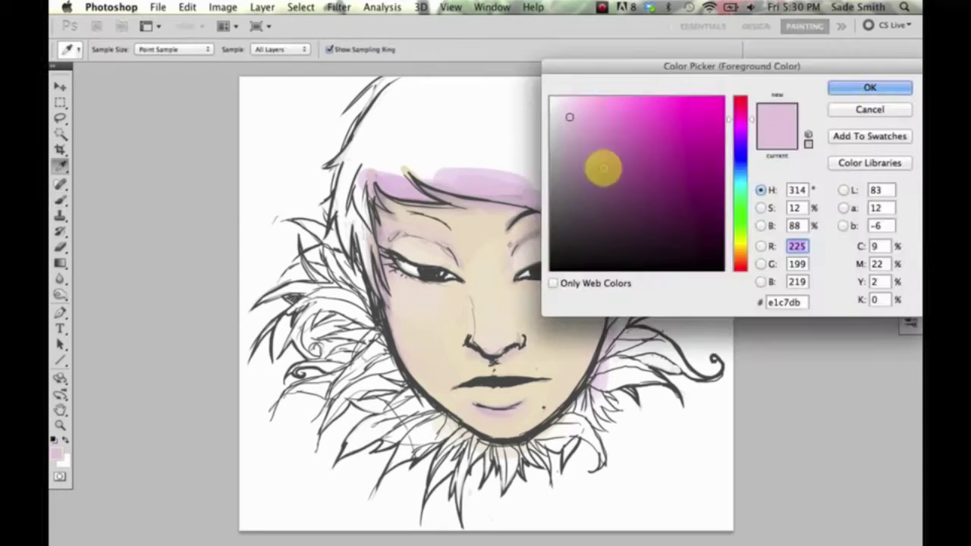
# - Pick a dark purple for the hair and shift its hue with Hue/Saturation
pyautogui.click(429, 377)
pyautogui.press('Return')
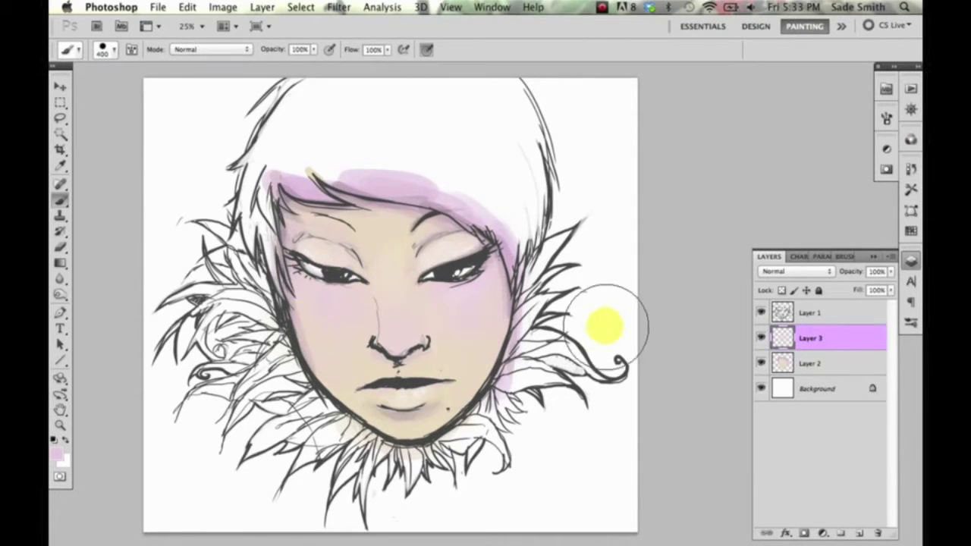
pyautogui.hotkey('ctrl', 'u')
pyautogui.moveTo(696, 167); pyautogui.dragTo(721, 170)
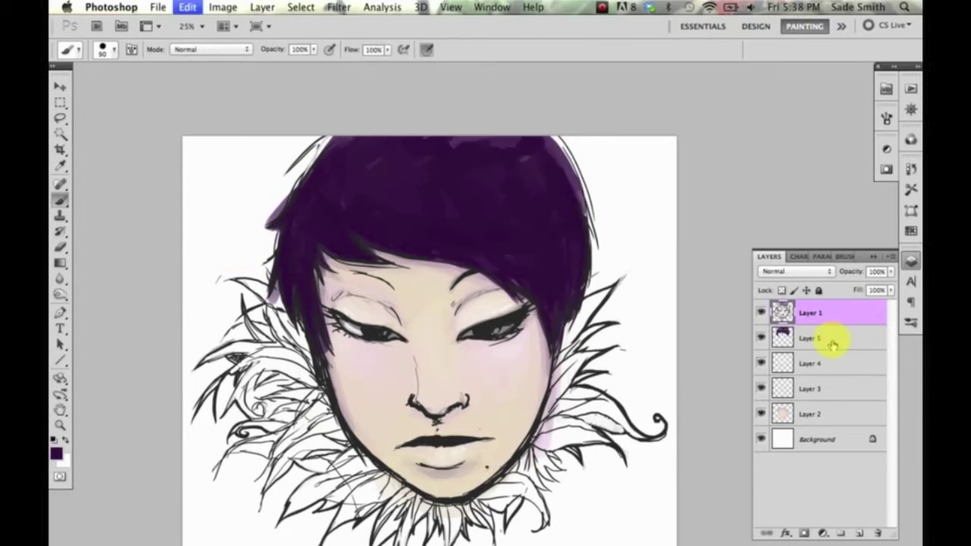
# - On Layer 5, paint lighter purple across the hair top and fill its left side
pyautogui.click(827, 338)
pyautogui.moveTo(427, 163)
pyautogui.mouseDown()
pyautogui.moveTo(311, 231)
pyautogui.moveTo(473, 260)
pyautogui.mouseUp()
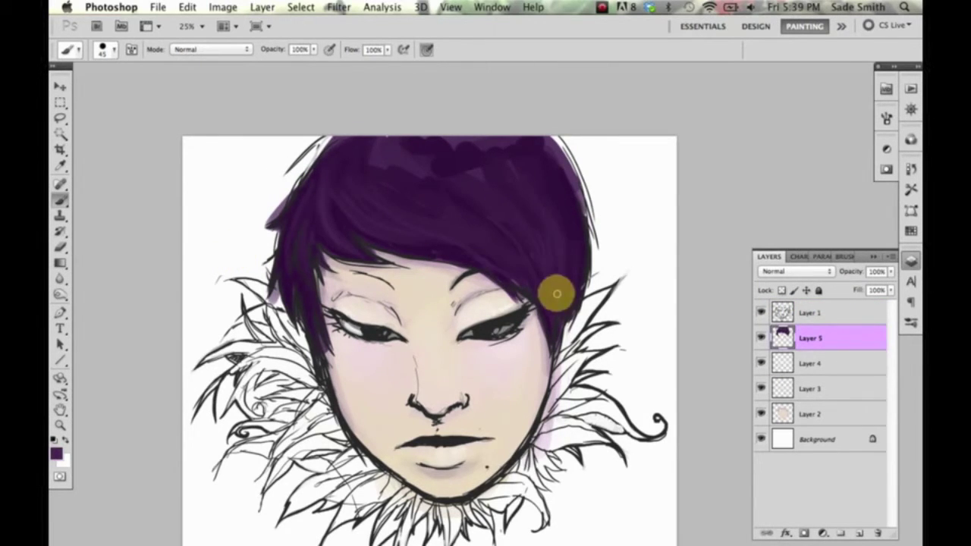
pyautogui.moveTo(473, 240)
pyautogui.mouseDown()
pyautogui.moveTo(552, 158)
pyautogui.moveTo(321, 139)
pyautogui.moveTo(283, 277)
pyautogui.mouseUp()
# - On a new Layer 6, paint soft light purple blobs and streaky strands over the hair
pyautogui.hotkey('ctrl', 'shift', 'n')
pyautogui.moveTo(377, 177); pyautogui.dragTo(541, 197)
pyautogui.moveTo(541, 197); pyautogui.dragTo(299, 189)
pyautogui.moveTo(429, 210)
pyautogui.mouseDown()
pyautogui.moveTo(336, 165)
pyautogui.moveTo(312, 264)
pyautogui.moveTo(542, 147)
pyautogui.moveTo(461, 238)
pyautogui.moveTo(508, 206)
pyautogui.moveTo(542, 221)
pyautogui.moveTo(434, 217)
pyautogui.moveTo(437, 201)
pyautogui.moveTo(537, 162)
pyautogui.moveTo(523, 271)
pyautogui.moveTo(537, 247)
pyautogui.moveTo(457, 242)
pyautogui.mouseUp()
pyautogui.press(']')
pyautogui.press(']')
pyautogui.press(']')
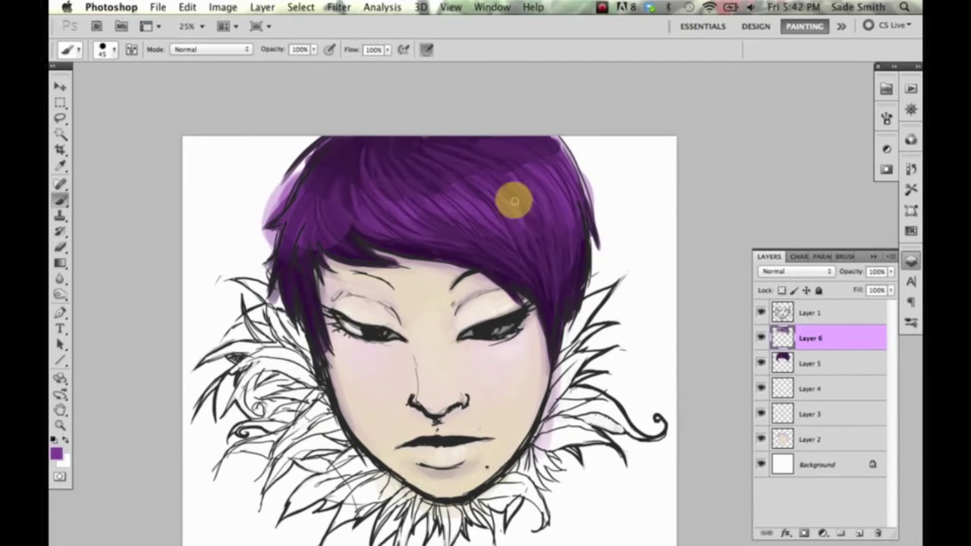
# - Shade the left side of the hair with a darker purple
pyautogui.keyDown('alt'); pyautogui.click(304, 224); pyautogui.keyUp('alt')
pyautogui.press('[')
pyautogui.press('[')
pyautogui.press('[')
pyautogui.moveTo(310, 187)
pyautogui.mouseDown()
pyautogui.moveTo(331, 234)
pyautogui.moveTo(284, 195)
pyautogui.moveTo(328, 225)
pyautogui.moveTo(286, 234)
pyautogui.moveTo(351, 182)
pyautogui.moveTo(341, 221)
pyautogui.mouseUp()
pyautogui.press(']')
pyautogui.press(']')
pyautogui.press(']')
pyautogui.moveTo(277, 195); pyautogui.dragTo(252, 234)
pyautogui.moveTo(390, 255); pyautogui.dragTo(357, 249)
# - On line-art Layer 1, paint white into the eyes as highlights
pyautogui.hotkey('alt', '[')
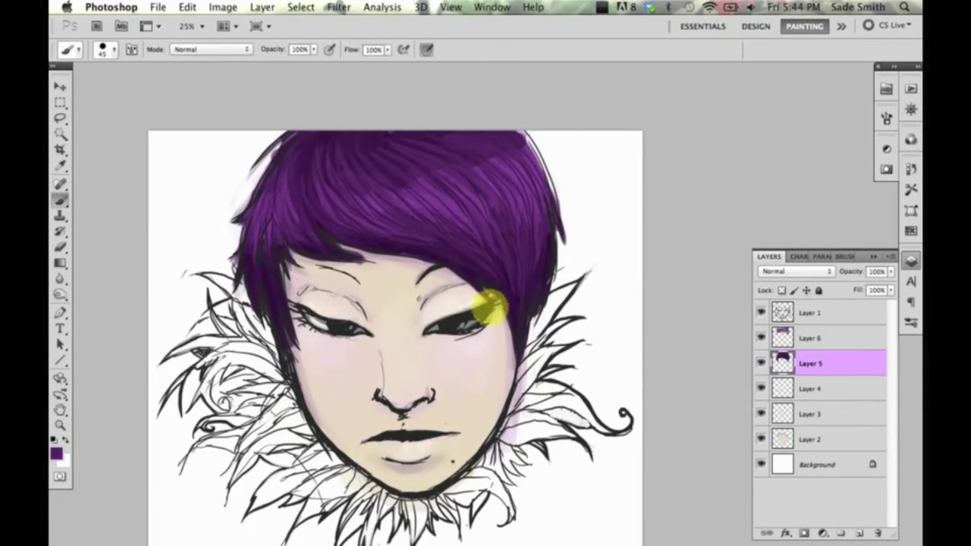
pyautogui.hotkey('alt', '.')
pyautogui.keyDown('alt'); pyautogui.click(303, 307); pyautogui.keyUp('alt')
pyautogui.click(910, 323)
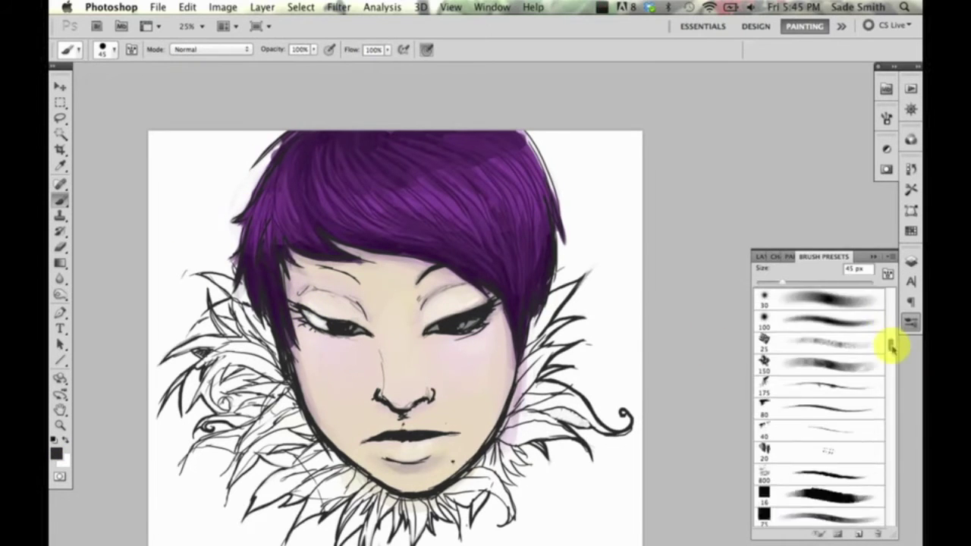
pyautogui.scroll(3, 363, 329)
pyautogui.moveTo(336, 217); pyautogui.dragTo(384, 253)
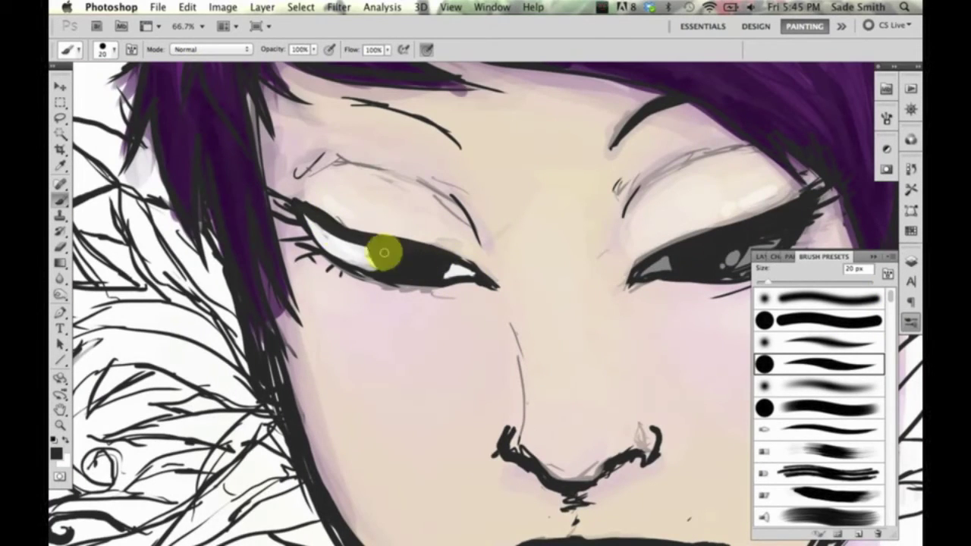
pyautogui.moveTo(754, 256)
pyautogui.mouseDown()
pyautogui.moveTo(572, 233)
pyautogui.moveTo(357, 308)
pyautogui.mouseUp()
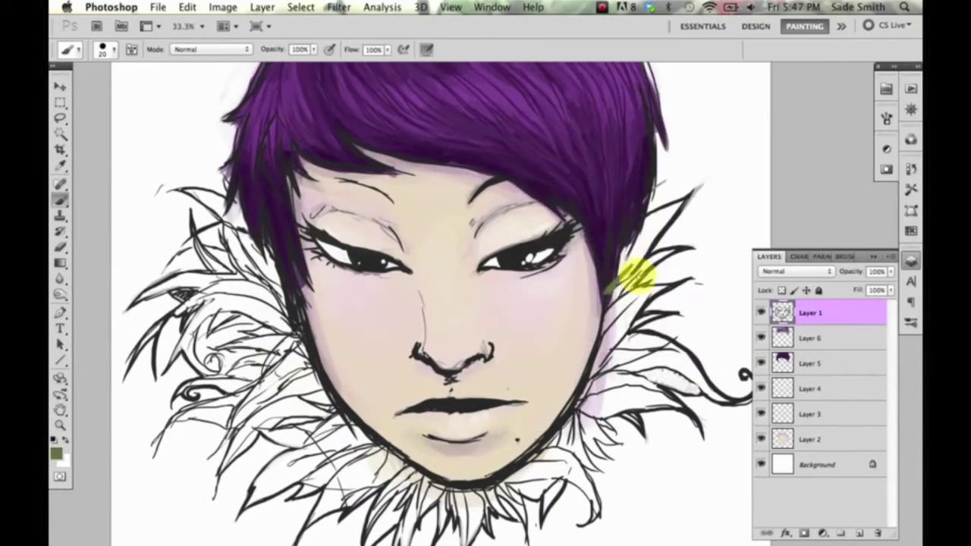
# - Move Layer 7 below Layer 4 and paint green on the leaves right of the face
pyautogui.moveTo(809, 312); pyautogui.dragTo(809, 414)
pyautogui.moveTo(610, 345)
pyautogui.mouseDown()
pyautogui.moveTo(645, 297)
pyautogui.moveTo(615, 283)
pyautogui.mouseUp()
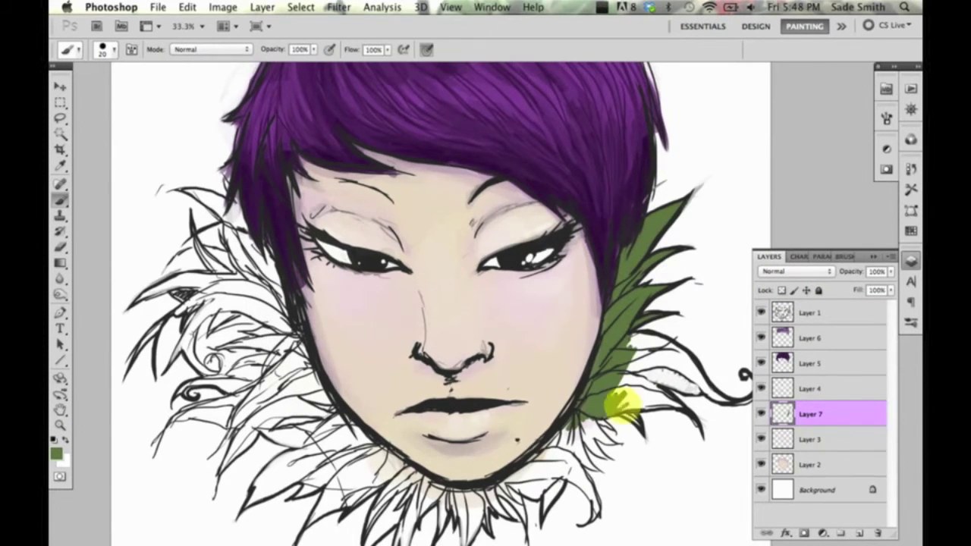
pyautogui.moveTo(618, 411); pyautogui.dragTo(639, 397)
pyautogui.moveTo(649, 338); pyautogui.dragTo(588, 341)
pyautogui.scroll(-3, 673, 387)
pyautogui.moveTo(455, 345)
pyautogui.mouseDown()
pyautogui.moveTo(512, 311)
pyautogui.moveTo(464, 348)
pyautogui.mouseUp()
pyautogui.scroll(-1, 535, 311)
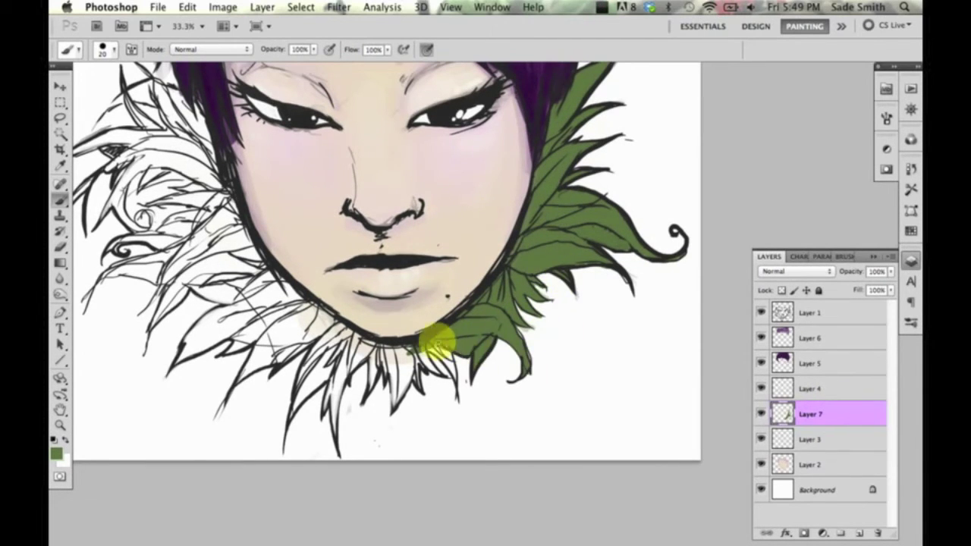
pyautogui.scroll(1, 311, 210)
# - Magic Wand the fur inside the line art, then fill the chin and left leaves green on Layer 7
pyautogui.press('w')
pyautogui.click(372, 386)
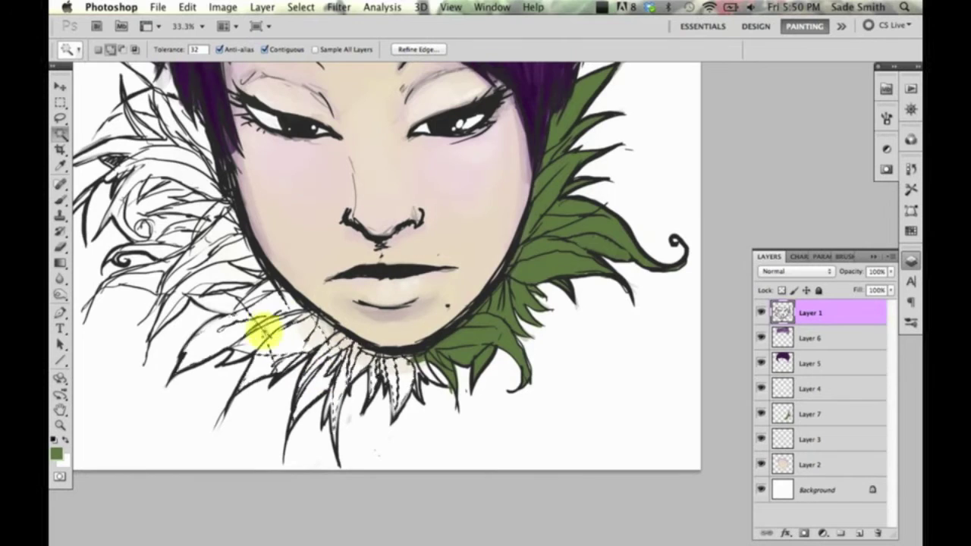
pyautogui.hscroll(-5, 166, 110)
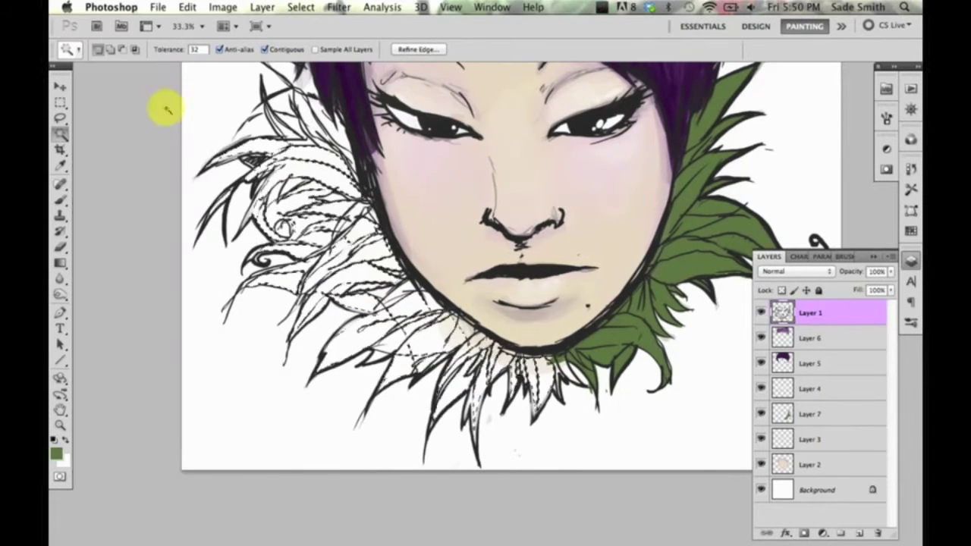
pyautogui.press('b')
pyautogui.click(810, 414)
pyautogui.moveTo(394, 228)
pyautogui.mouseDown()
pyautogui.moveTo(542, 372)
pyautogui.moveTo(401, 341)
pyautogui.moveTo(319, 227)
pyautogui.moveTo(277, 278)
pyautogui.moveTo(314, 402)
pyautogui.moveTo(455, 397)
pyautogui.mouseUp()
pyautogui.scroll(3, 334, 250)
pyautogui.scroll(-3, 497, 387)
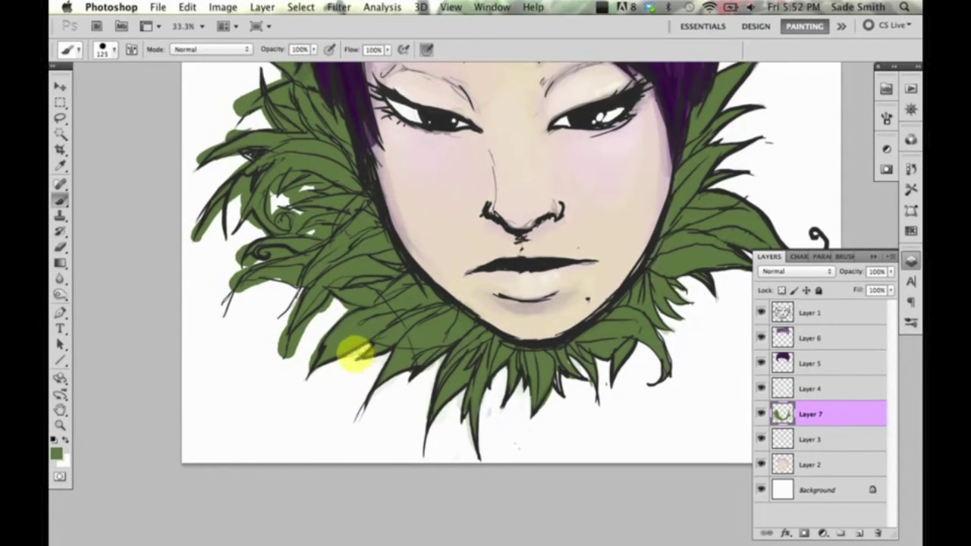
pyautogui.moveTo(361, 350); pyautogui.dragTo(369, 289)
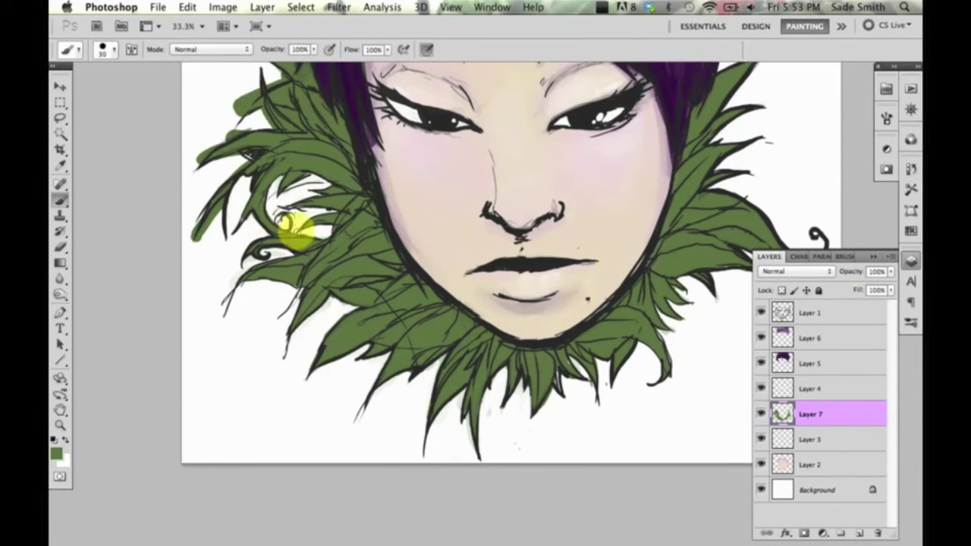
# - Zoom out and bring up Hue/Saturation to darken the leaf green
pyautogui.scroll(2, 206, 224)
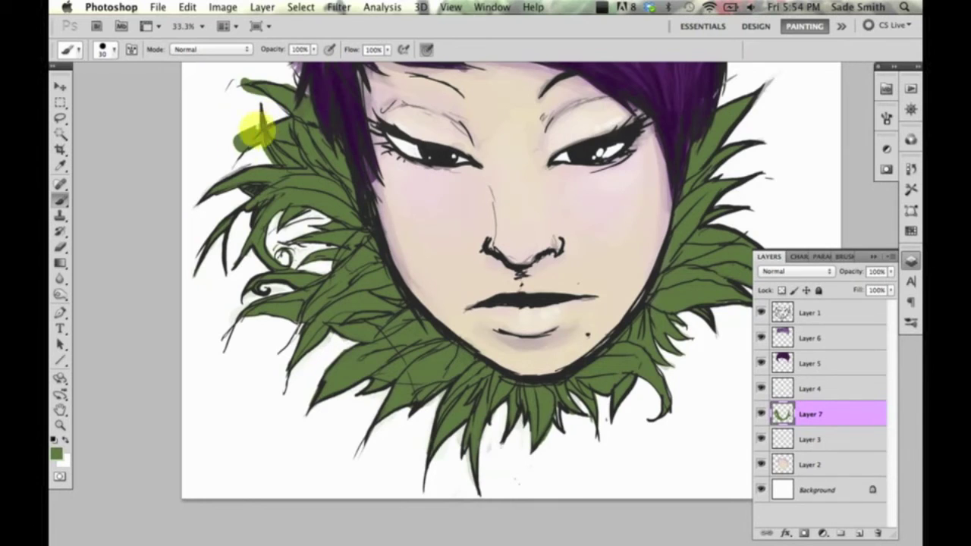
pyautogui.scroll(3, 238, 200)
pyautogui.hotkey('ctrl', '-')
pyautogui.hotkey('ctrl', 'u')
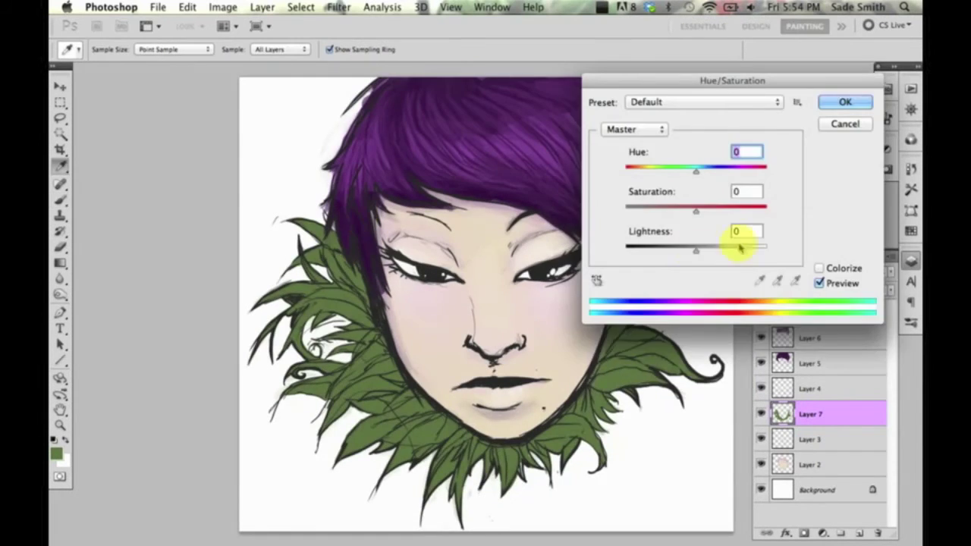
# - Darken the collar green, then Magic Wand the leaves and shade inside the selection
pyautogui.moveTo(694, 243); pyautogui.dragTo(675, 243)
pyautogui.press('Return')
pyautogui.press('w')
pyautogui.click(343, 318)
pyautogui.press('b')
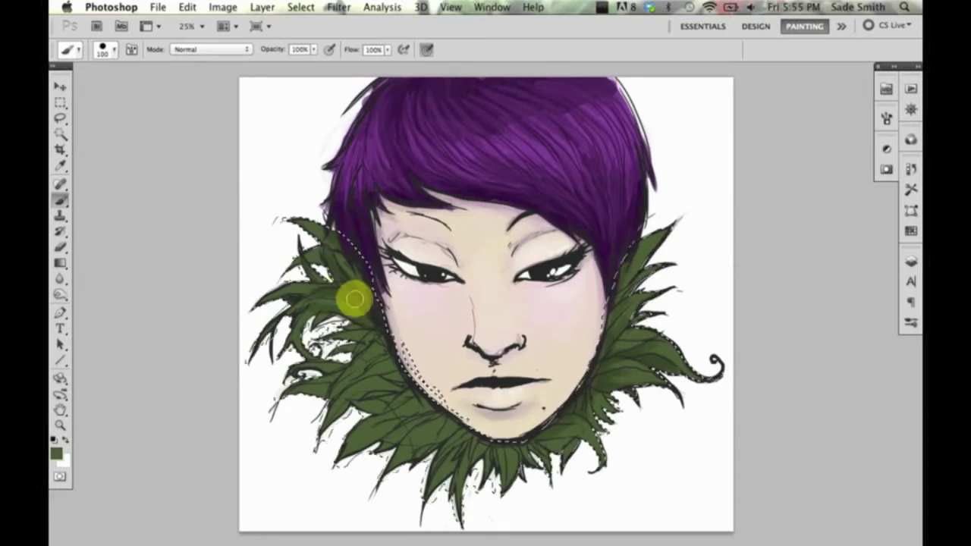
pyautogui.moveTo(356, 332); pyautogui.dragTo(390, 380)
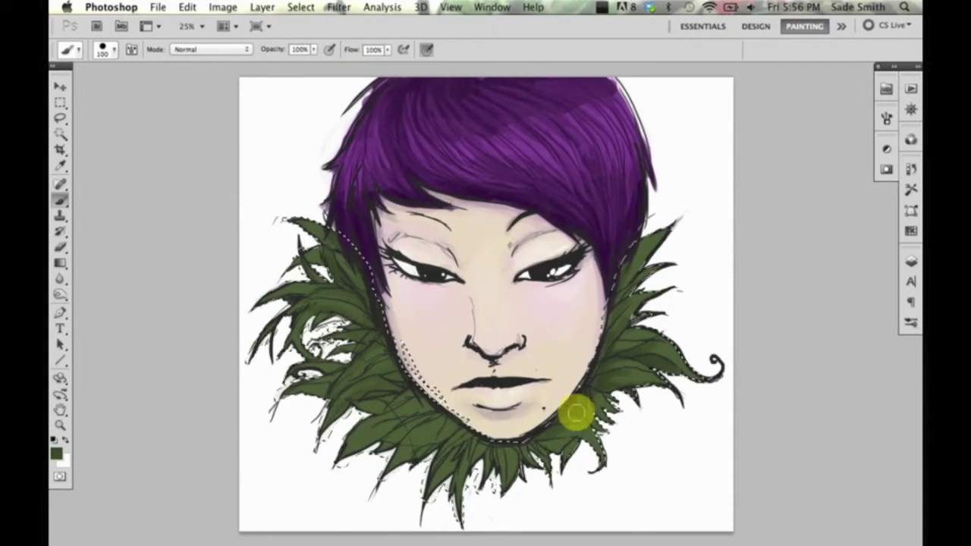
pyautogui.moveTo(416, 408); pyautogui.dragTo(424, 429)
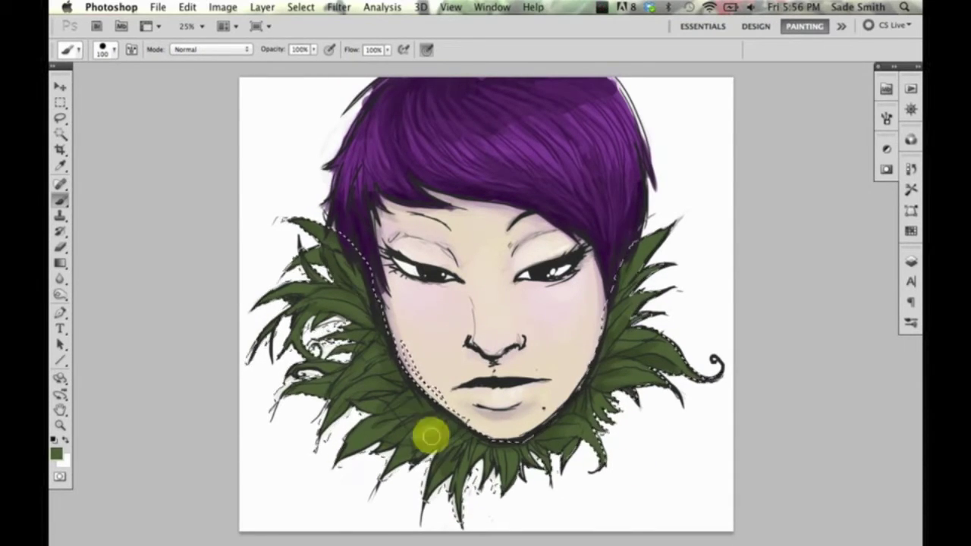
# - Dab lighter green highlights on the chin-side leaves and clear the selection
pyautogui.keyDown('alt'); pyautogui.click(640, 379); pyautogui.keyUp('alt')
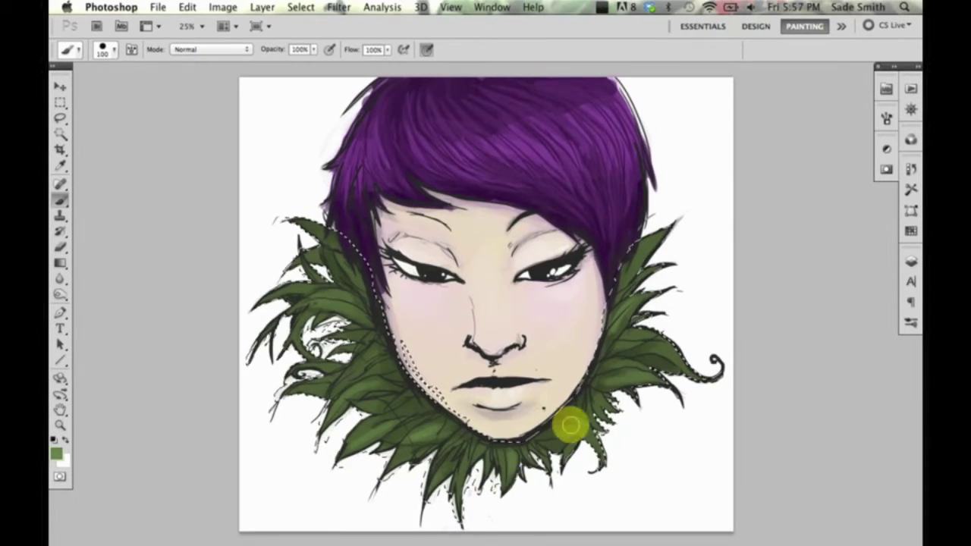
pyautogui.click(574, 375)
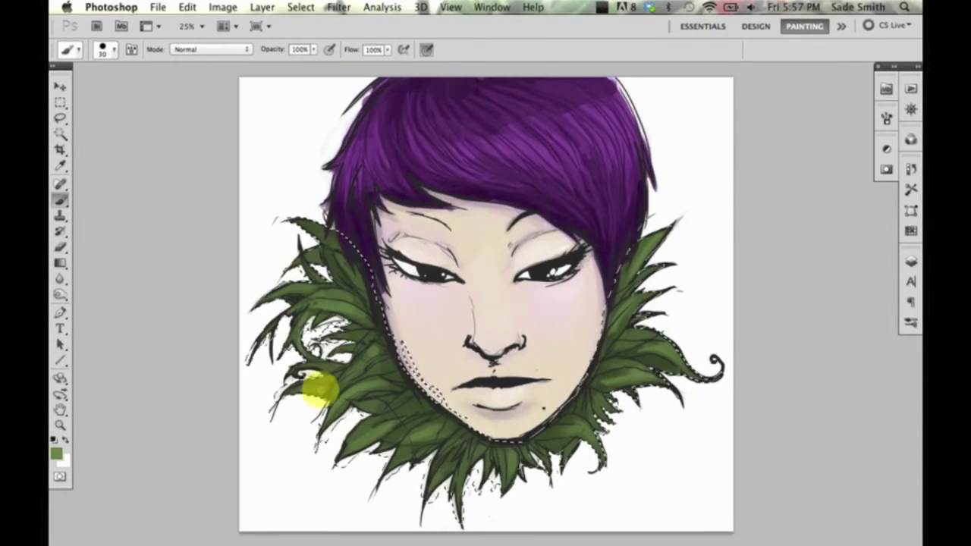
pyautogui.hotkey('ctrl', 'd')
pyautogui.scroll(2, 545, 234)
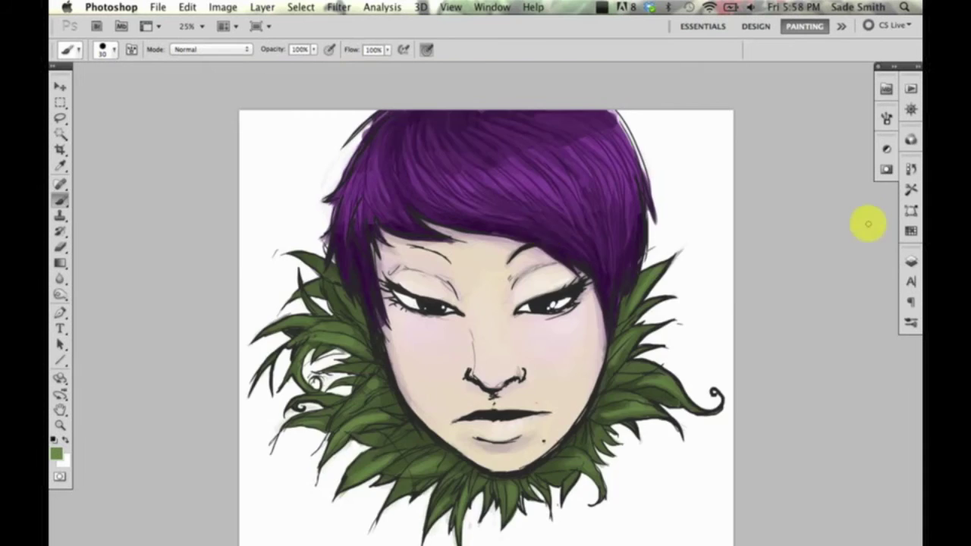
pyautogui.press('F7')
pyautogui.press('F7')
pyautogui.press(']')
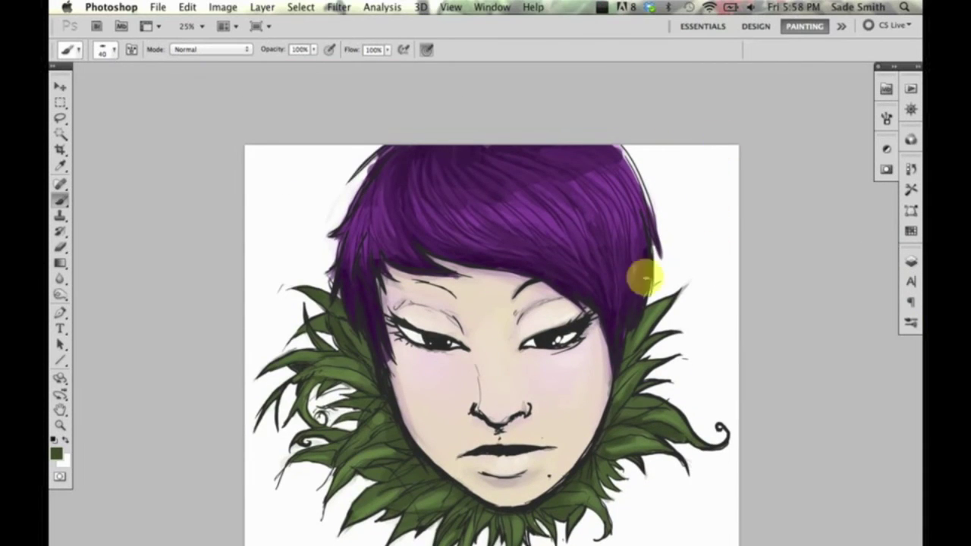
pyautogui.press('F7')
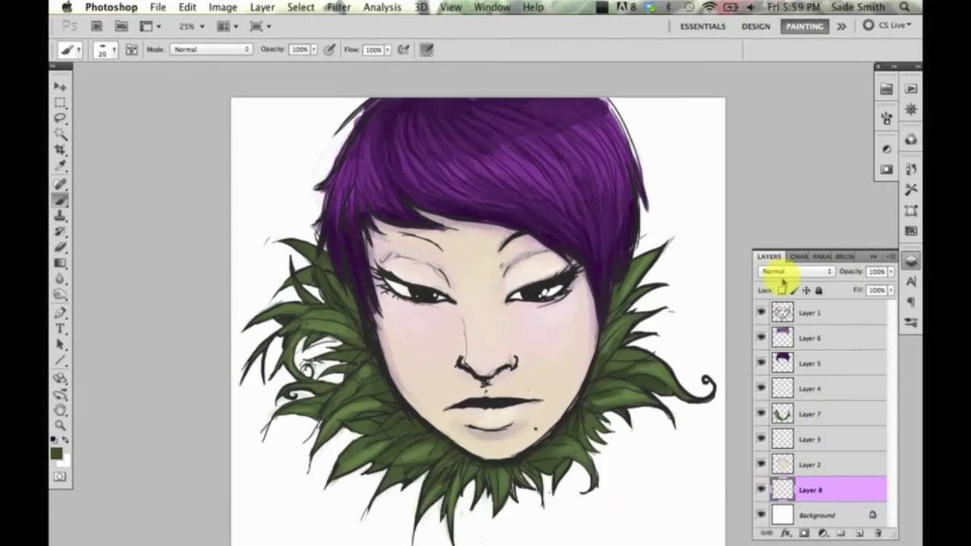
# - Add a purple solid-colour fill layer
pyautogui.click(832, 534)
pyautogui.moveTo(593, 144); pyautogui.dragTo(629, 134)
pyautogui.press('Return')
pyautogui.press('m')
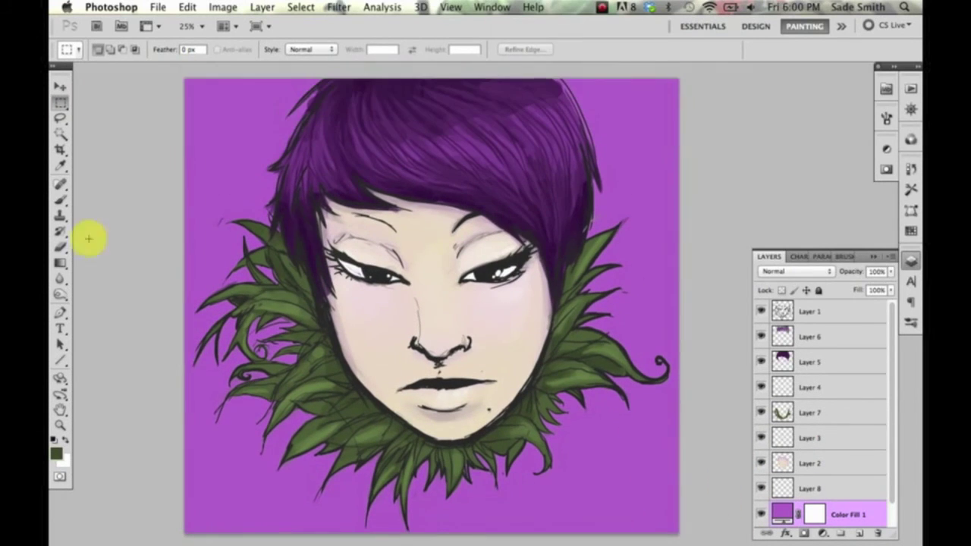
pyautogui.click(60, 102)
pyautogui.click(59, 165)
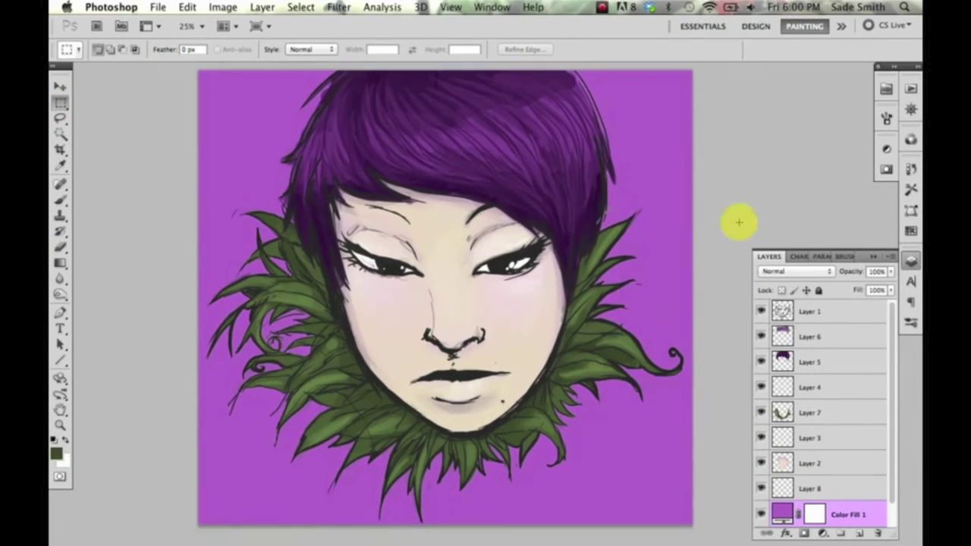
# - Change the fill layer's colour to a lighter lilac purple
pyautogui.doubleClick(783, 514)
pyautogui.click(603, 110)
pyautogui.click(736, 217)
pyautogui.moveTo(737, 217); pyautogui.dragTo(737, 142)
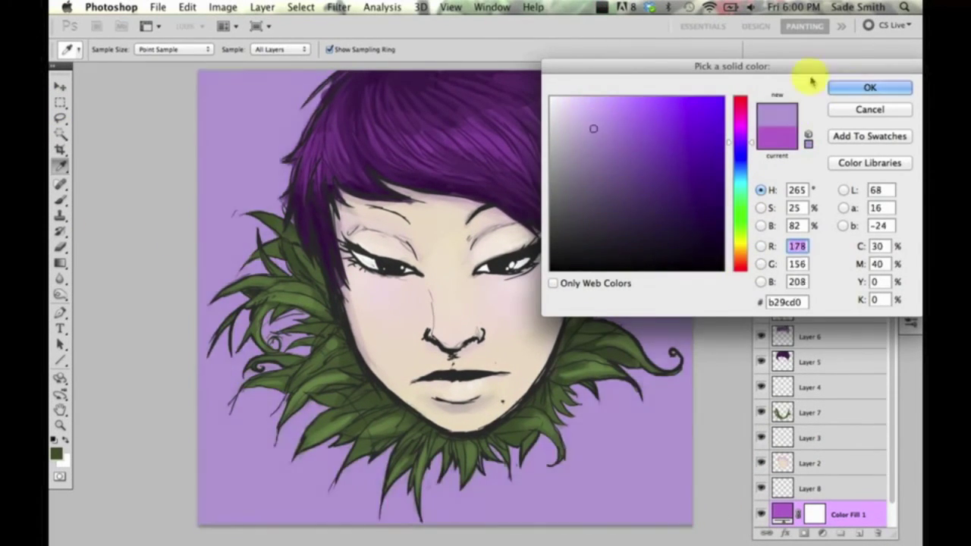
pyautogui.click(870, 88)
# - Hide Color Fill 1, make Layer 4 active, and open Canvas Size to edit the height
pyautogui.click(761, 516)
pyautogui.press('m')
pyautogui.click(830, 389)
pyautogui.hotkey('ctrl', 'alt', 'c')
pyautogui.click(256, 339)
pyautogui.doubleClick(250, 271)
# - Make the canvas 9.75 inches tall and paint purple hair into the new top space on Layer 5
pyautogui.write('9.75')
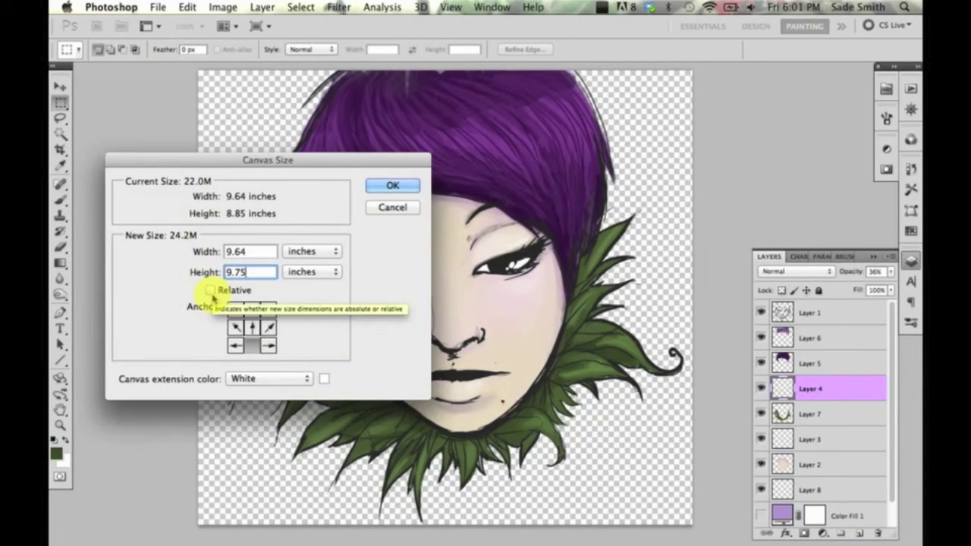
pyautogui.press('Return')
pyautogui.press('b')
pyautogui.click(761, 522)
pyautogui.moveTo(607, 223)
pyautogui.mouseDown()
pyautogui.moveTo(397, 223)
pyautogui.moveTo(577, 220)
pyautogui.mouseUp()
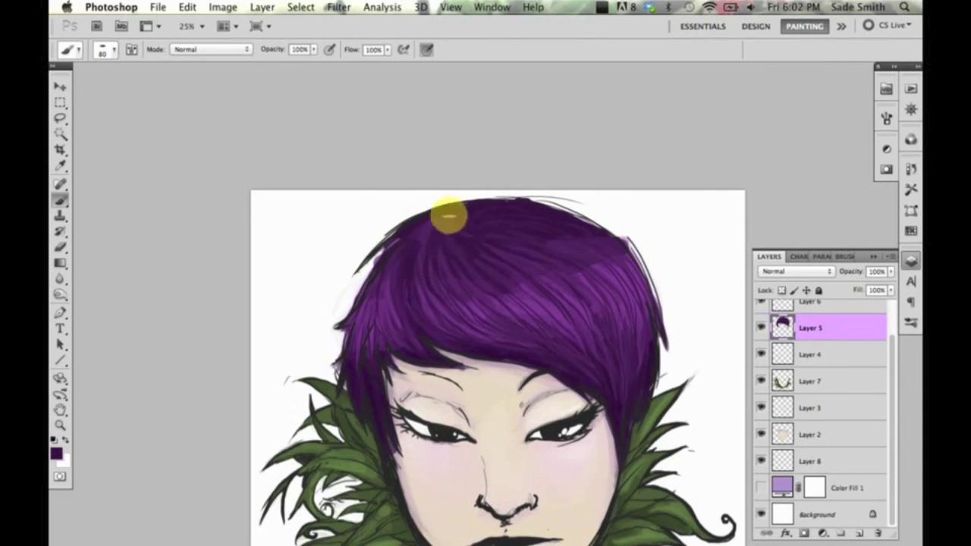
# - Select the Color Fill 1 layer and open its colour settings
pyautogui.scroll(-2, 458, 208)
pyautogui.hscroll(3, 459, 208)
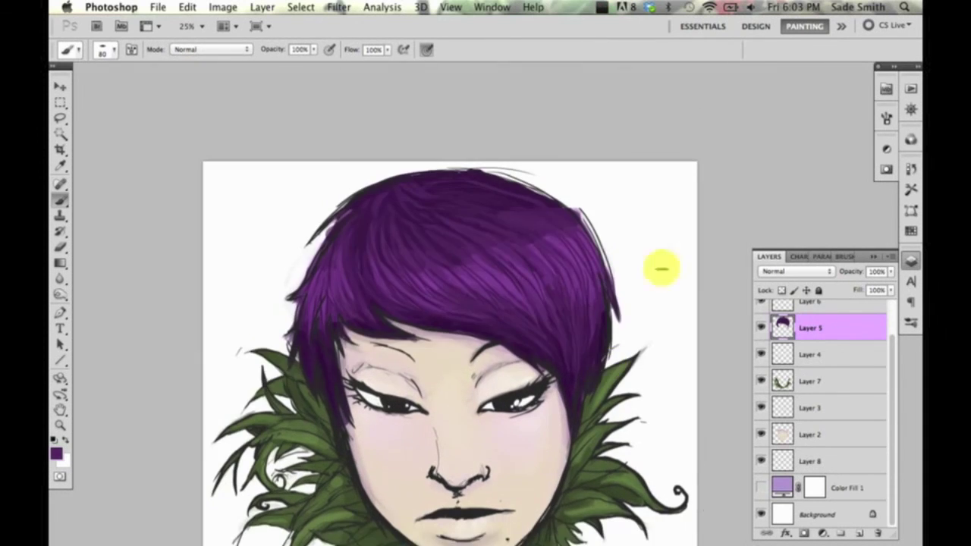
pyautogui.hotkey('alt', ']')
pyautogui.press('super+minus')
pyautogui.click(867, 513)
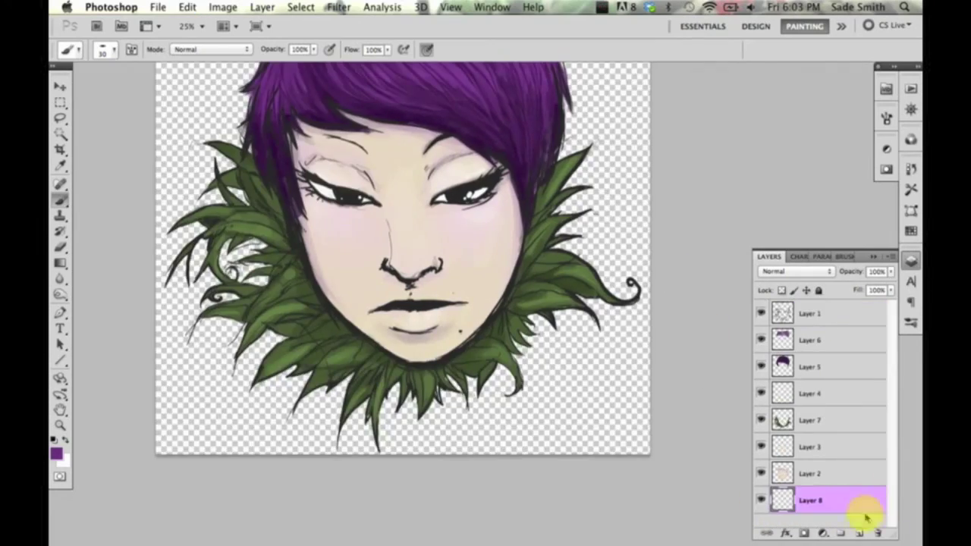